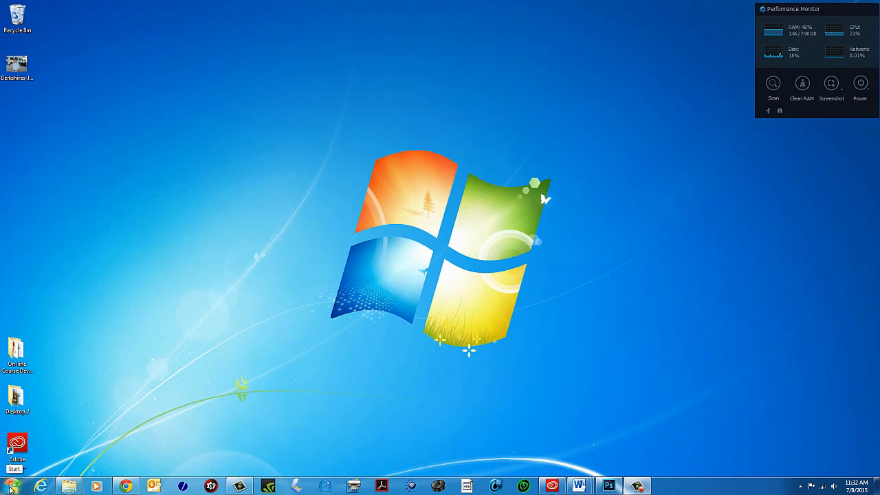
Open Adobe Photoshop CC 2015 and close the Emphasis Design.psd document
{"action": "left_click", "coordinate": [9, 489]}
{"action": "mouse_move", "coordinate": [46, 311]}
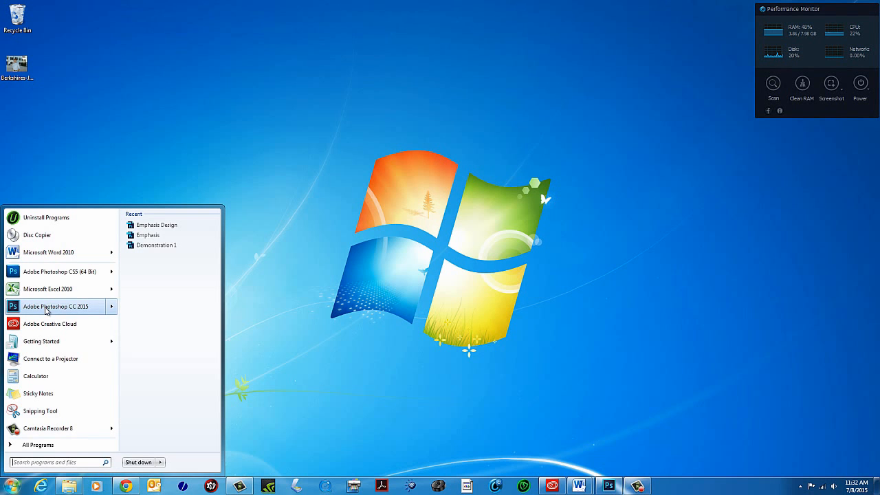
{"action": "left_click", "coordinate": [45, 311]}
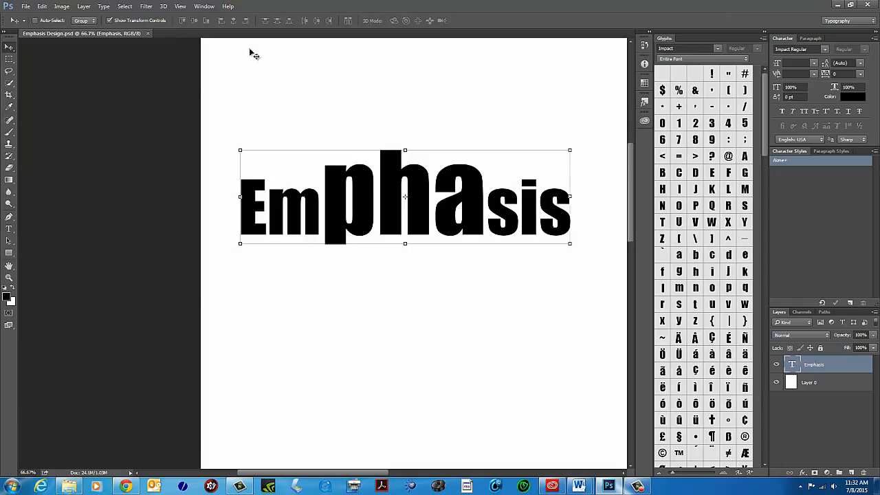
{"action": "left_click", "coordinate": [147, 33]}
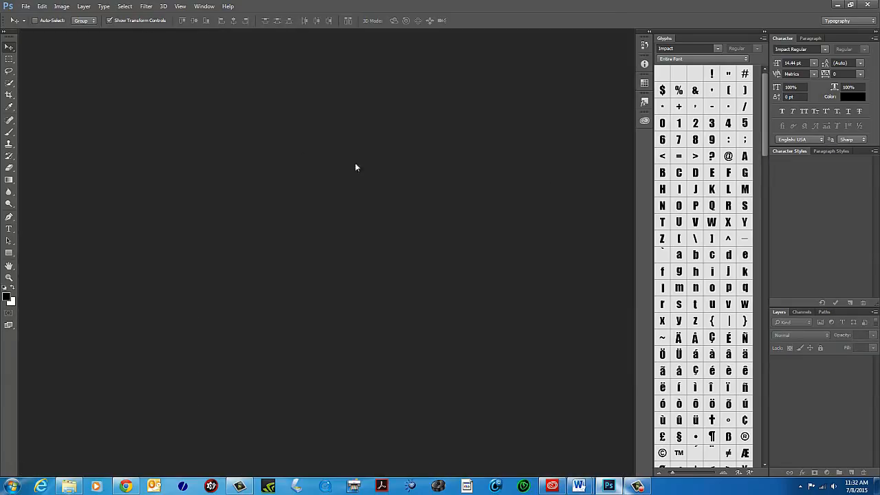
Set the workspace to Typography
{"action": "left_click", "coordinate": [204, 6]}
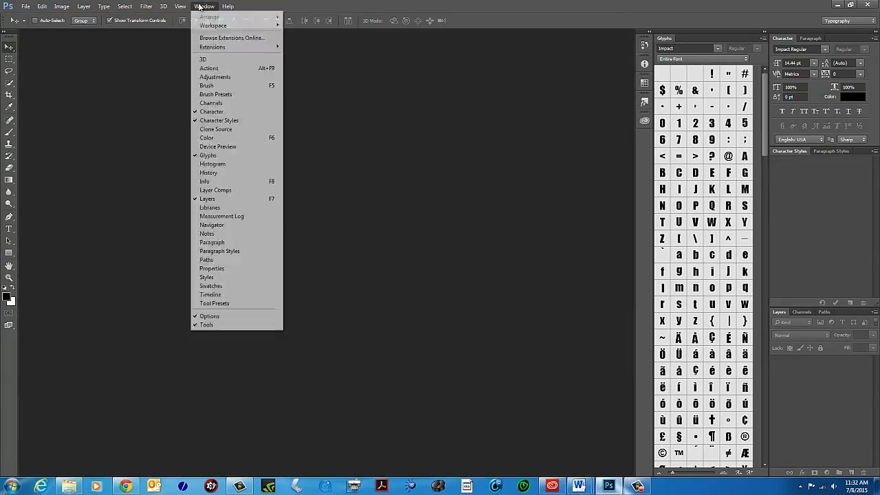
{"action": "mouse_move", "coordinate": [215, 27]}
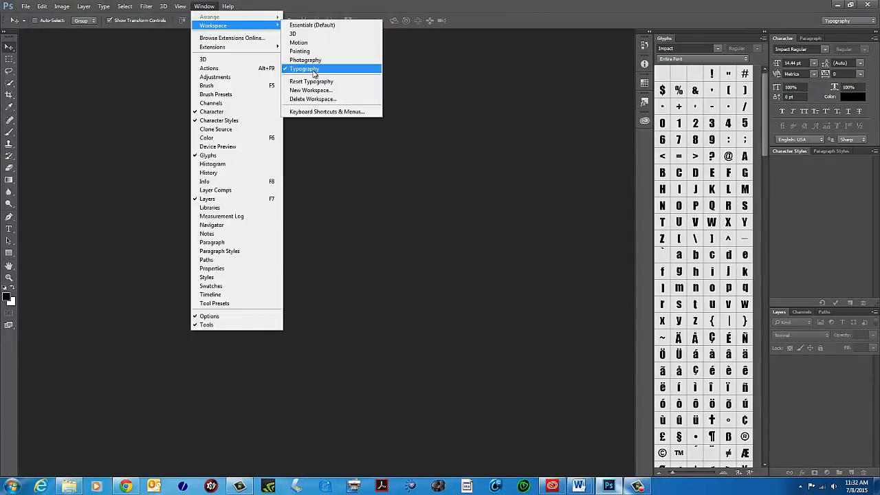
{"action": "left_click", "coordinate": [313, 72]}
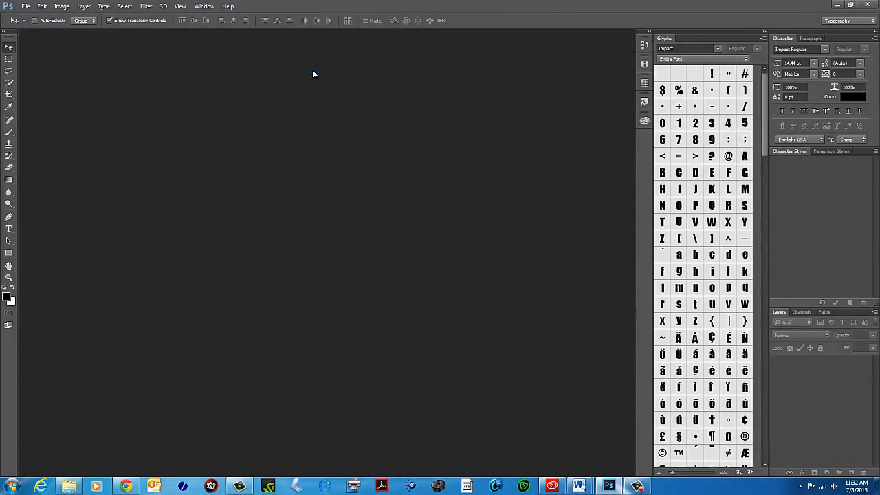
Open the Emphasis Design file from Creative Cloud Files and move its Emphasis text toward the horizontal centre of the page, slightly lower
{"action": "left_click", "coordinate": [26, 8]}
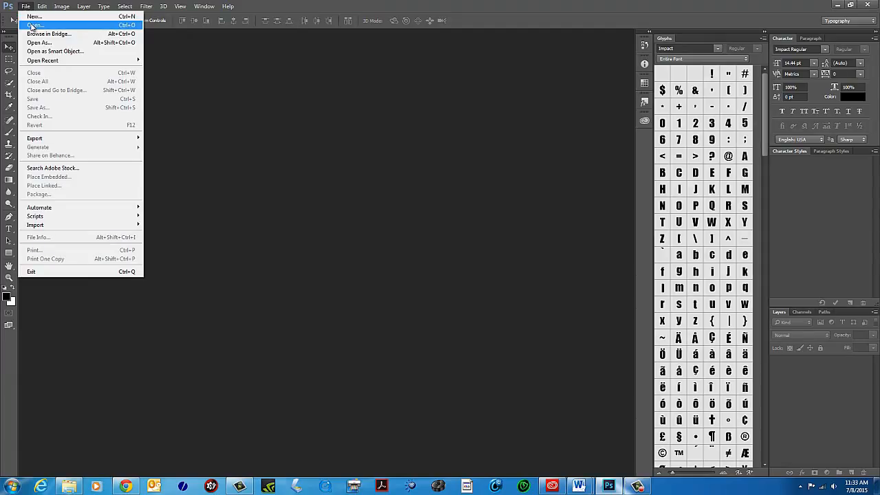
{"action": "left_click", "coordinate": [31, 26]}
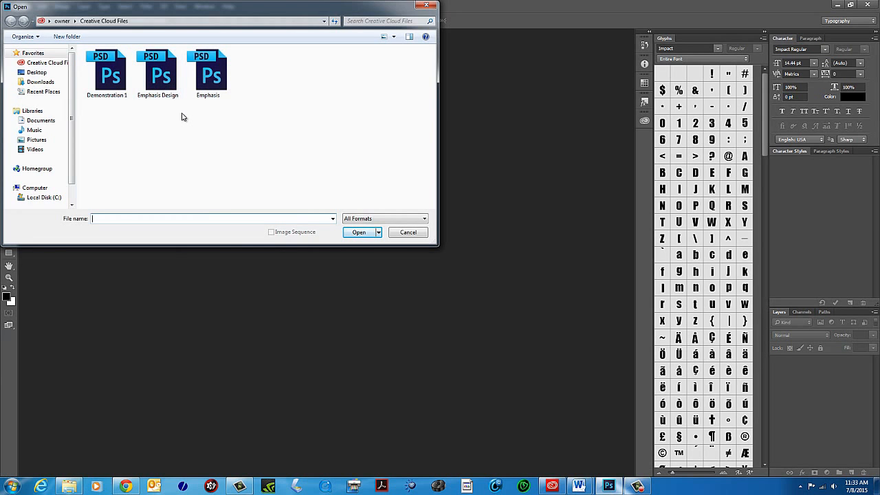
{"action": "double_click", "coordinate": [157, 68]}
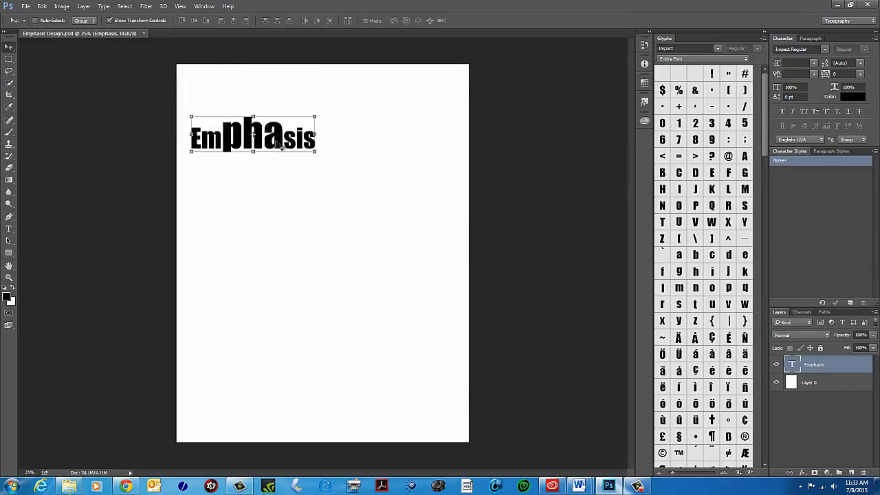
{"action": "left_click_drag", "start_coordinate": [267, 88], "coordinate": [334, 144]}
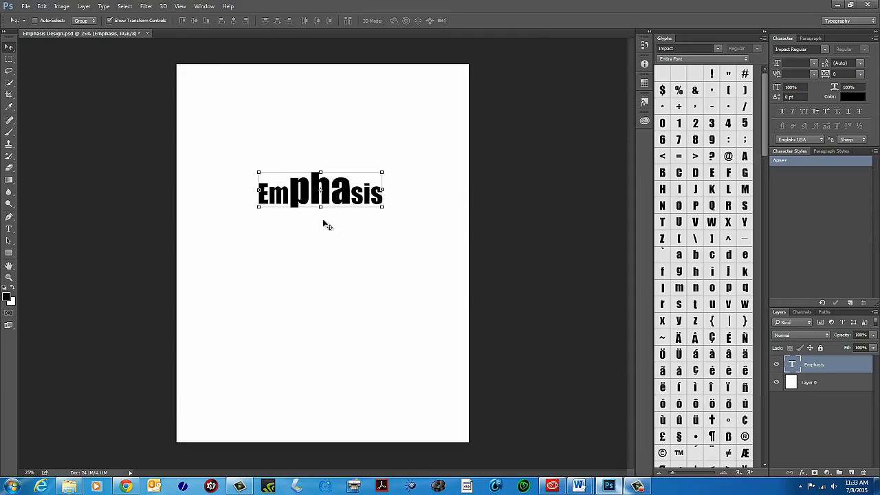
Detach the toolbox from its dock so it floats beside the page, and choose the Horizontal Type tool
{"action": "left_click", "coordinate": [9, 231]}
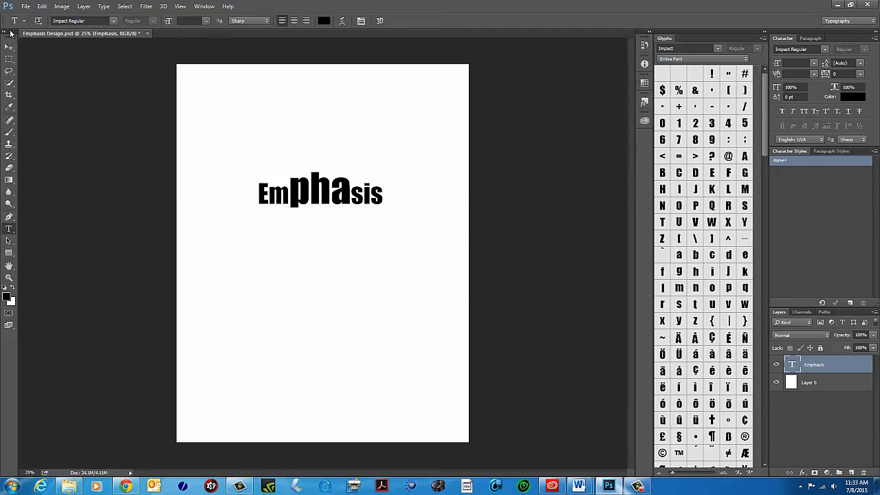
{"action": "left_click_drag", "start_coordinate": [11, 33], "coordinate": [44, 52]}
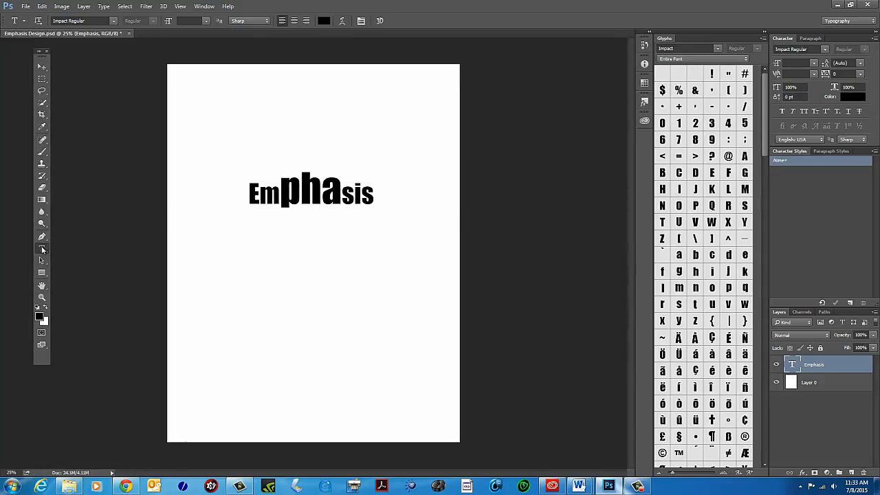
{"action": "left_click", "coordinate": [43, 250]}
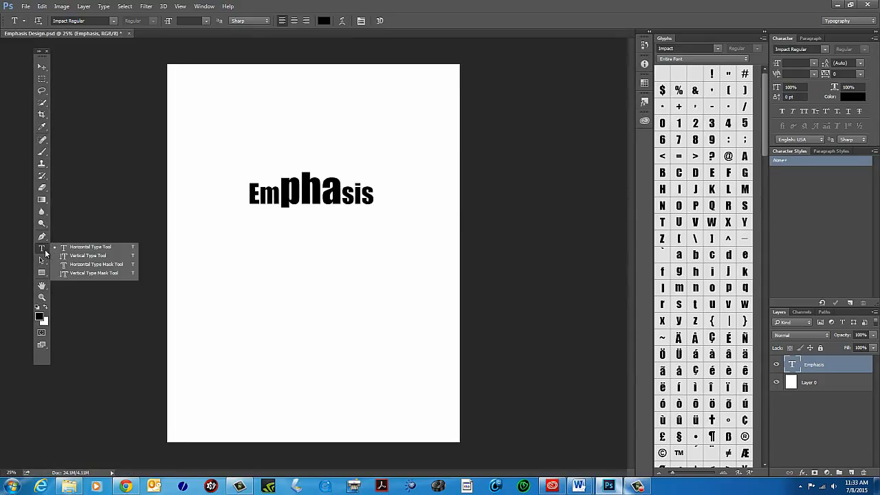
{"action": "left_click", "coordinate": [86, 248]}
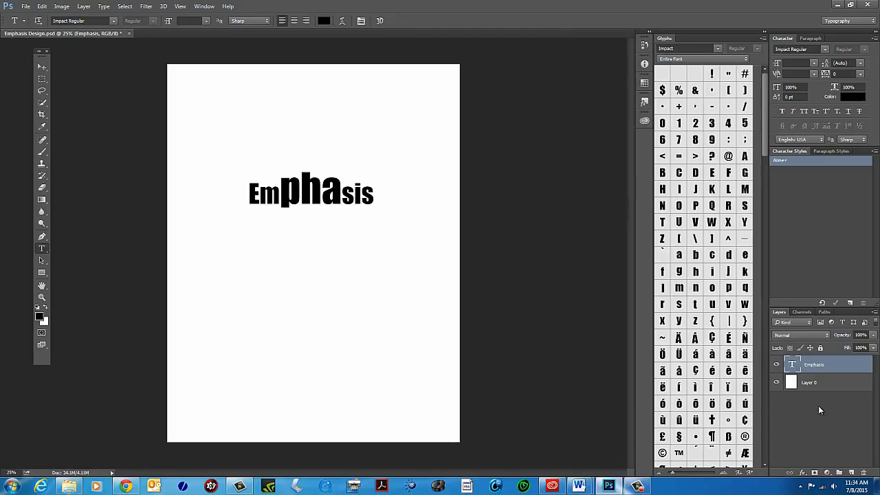
Toggle the visibility of the Emphasis text layer off and on several times, leaving it hidden
{"action": "left_click", "coordinate": [777, 366]}
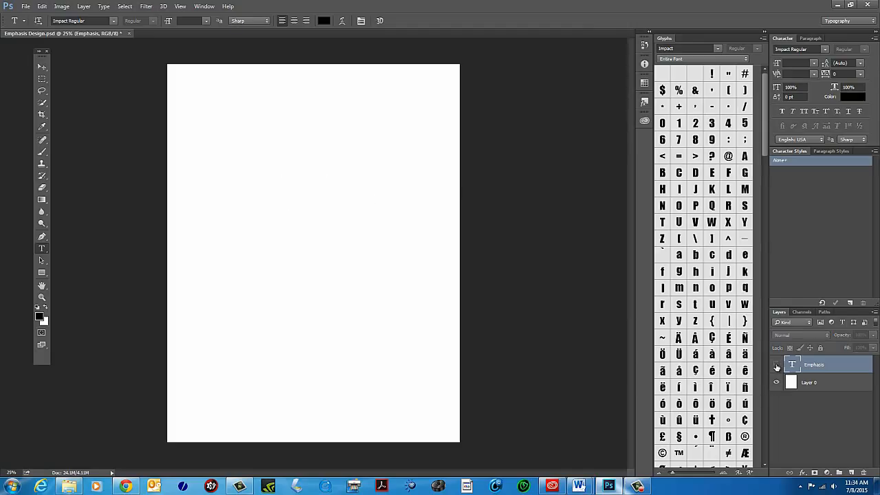
{"action": "left_click", "coordinate": [777, 365]}
{"action": "left_click", "coordinate": [777, 365]}
{"action": "left_click", "coordinate": [777, 365]}
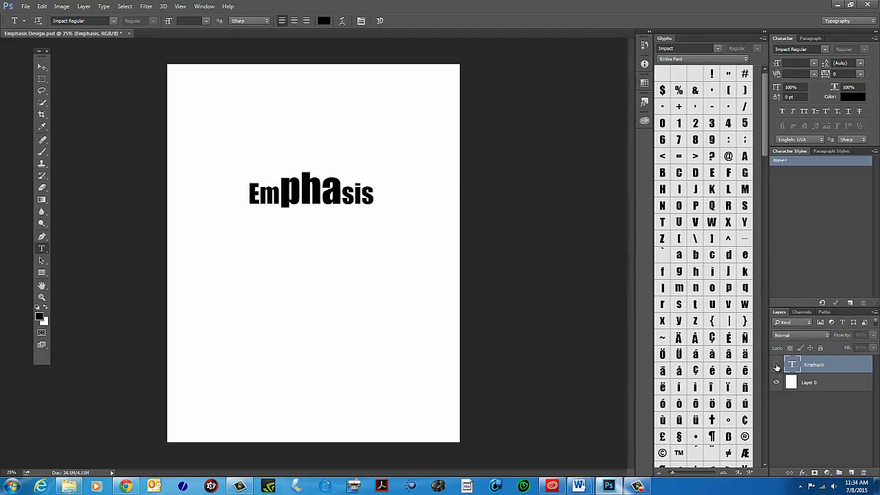
{"action": "left_click", "coordinate": [777, 365]}
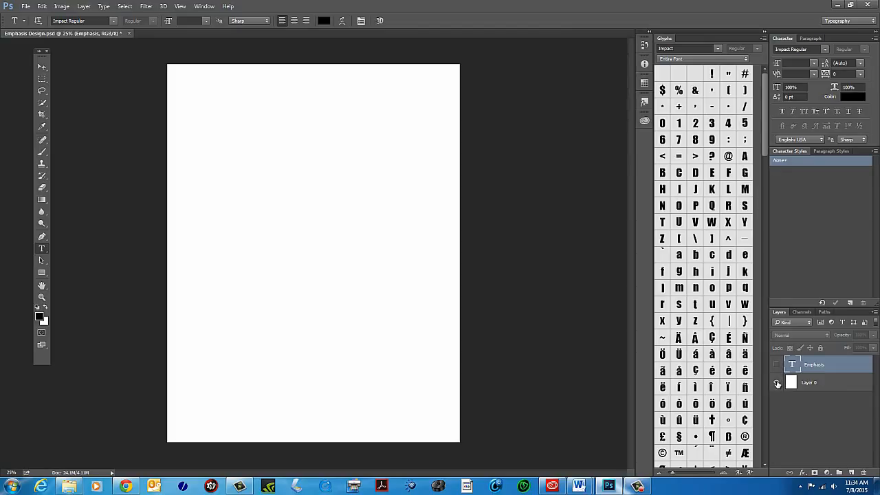
Toggle the visibility of the white Layer 0 off and on repeatedly, leaving it and the Emphasis text layer both shown
{"action": "left_click", "coordinate": [777, 384]}
{"action": "left_click", "coordinate": [777, 384]}
{"action": "left_click", "coordinate": [777, 384]}
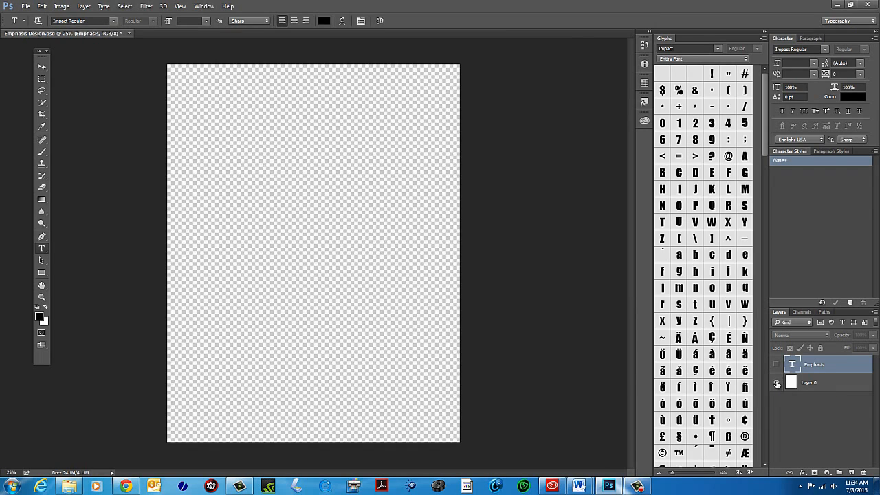
{"action": "left_click", "coordinate": [777, 383]}
{"action": "left_click", "coordinate": [777, 384]}
{"action": "left_click", "coordinate": [777, 383]}
{"action": "left_click", "coordinate": [778, 384]}
{"action": "left_click", "coordinate": [777, 383]}
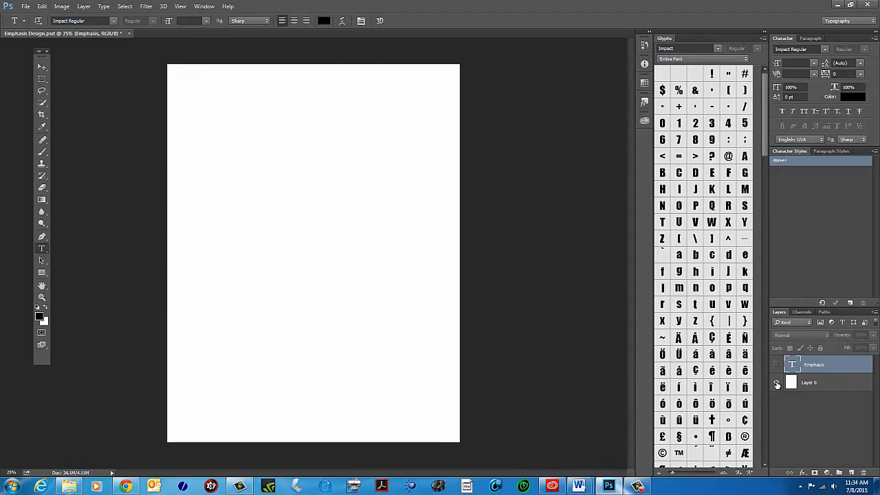
{"action": "left_click", "coordinate": [777, 384]}
{"action": "left_click", "coordinate": [777, 383]}
{"action": "left_click", "coordinate": [777, 365]}
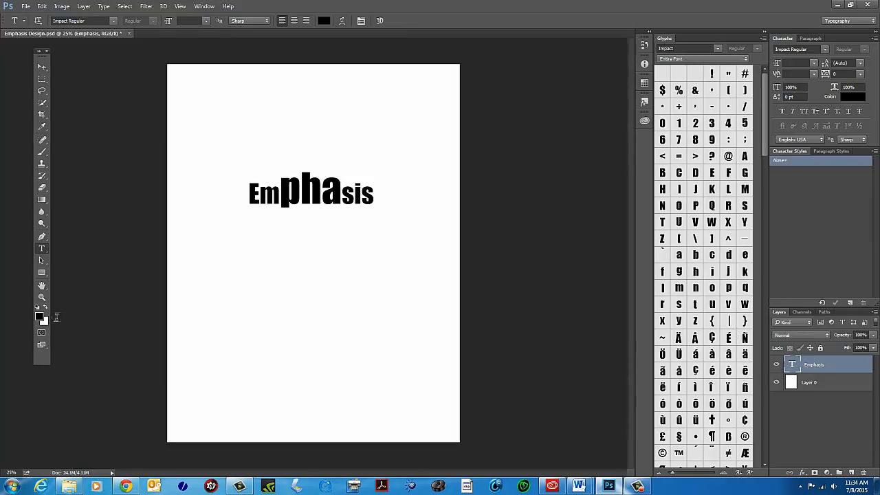
Select all the text of the Emphasis layer for editing with the Horizontal Type tool
{"action": "left_click", "coordinate": [41, 299]}
{"action": "left_click", "coordinate": [308, 205]}
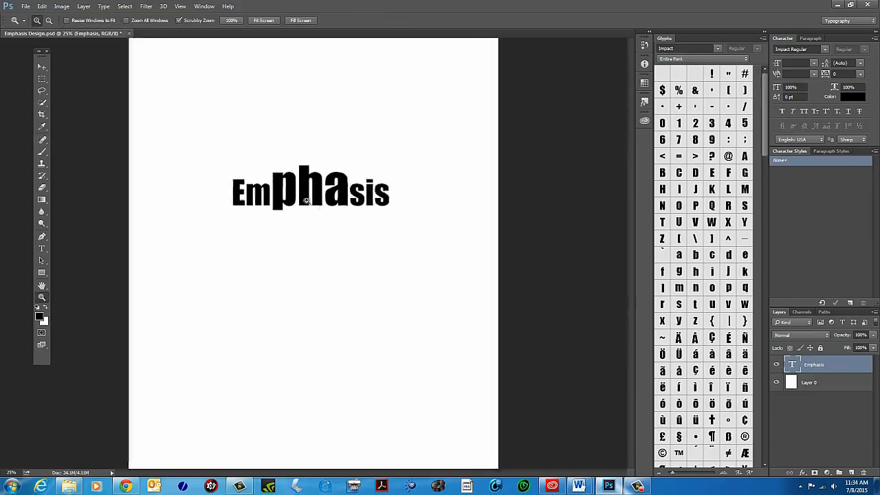
{"action": "left_click", "coordinate": [318, 207]}
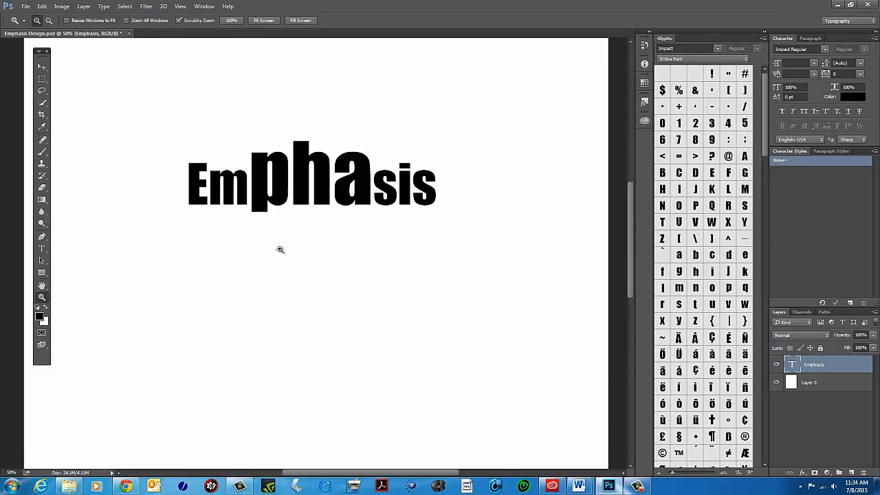
{"action": "left_click", "coordinate": [41, 248]}
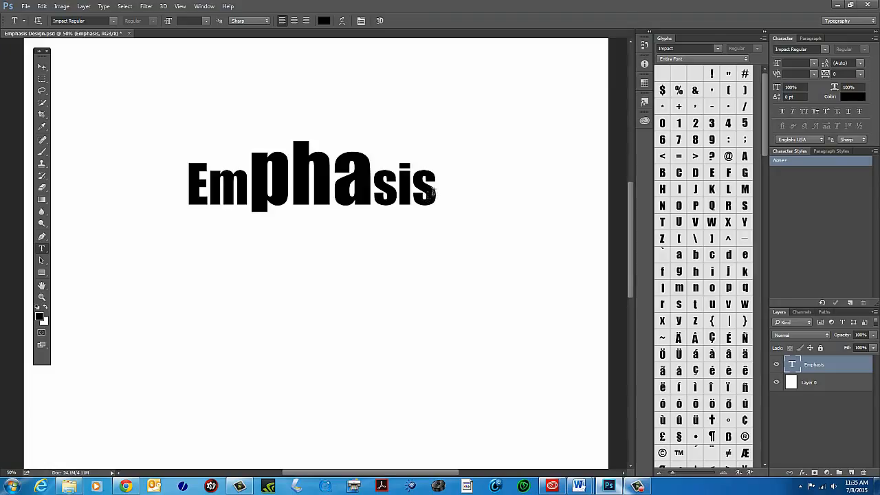
{"action": "double_click", "coordinate": [792, 366]}
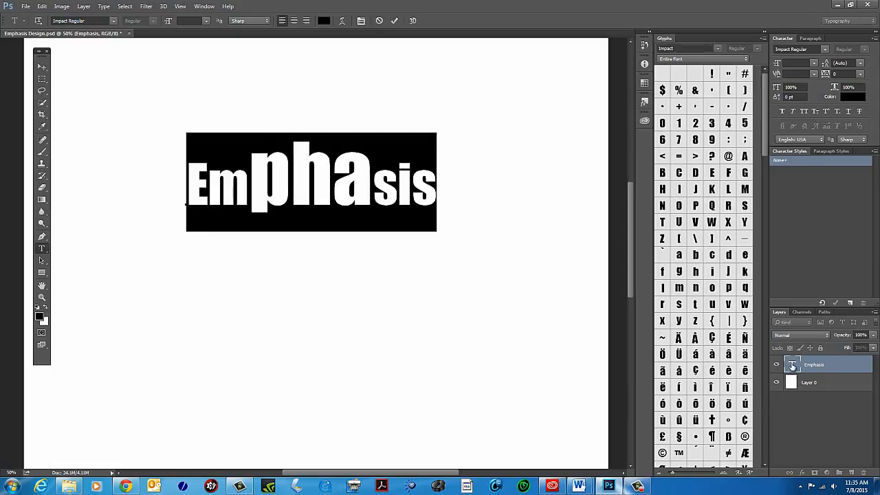
{"action": "double_click", "coordinate": [793, 367]}
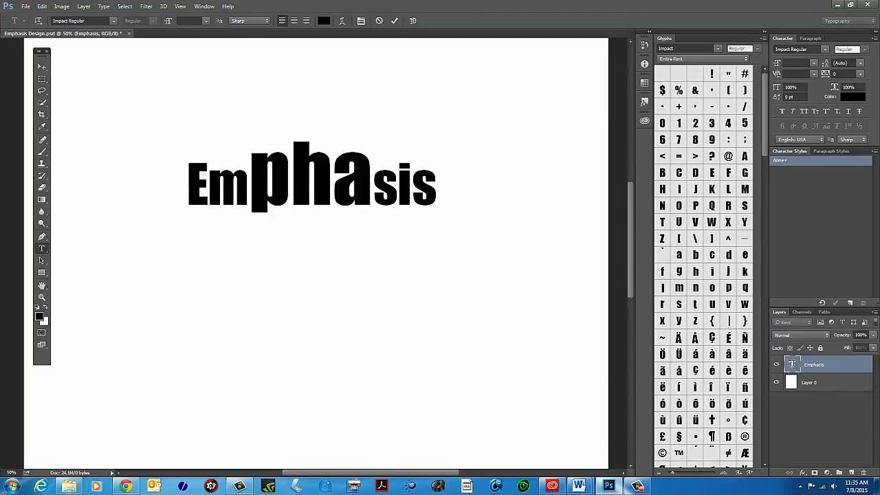
{"action": "double_click", "coordinate": [792, 366]}
{"action": "double_click", "coordinate": [792, 367]}
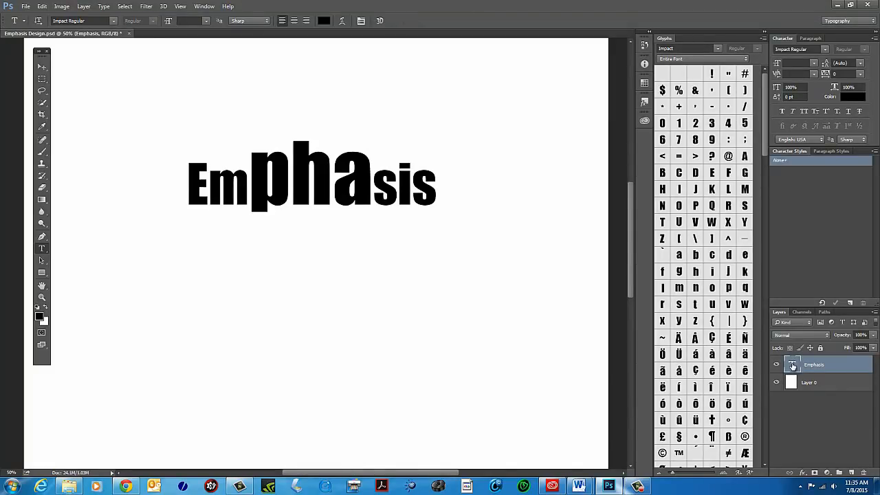
{"action": "double_click", "coordinate": [793, 367]}
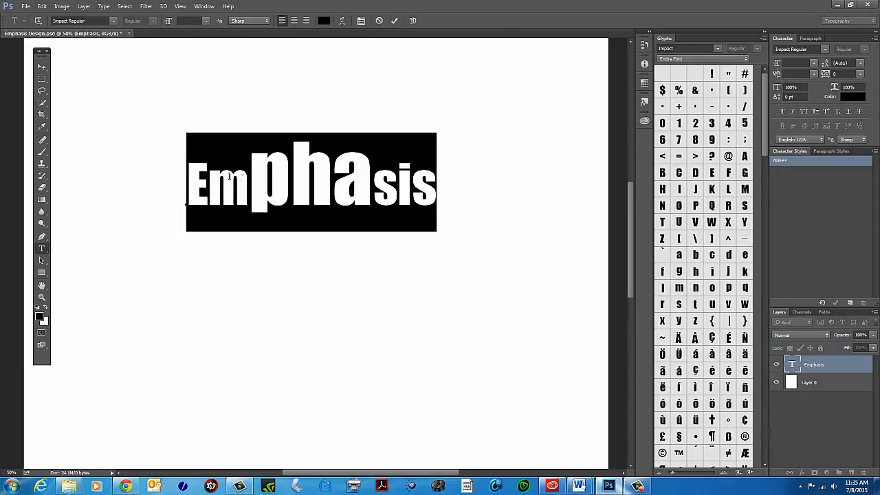
Select only the letters "pha" in the word Emphasis and reduce their font size to 69 pt
{"action": "left_click", "coordinate": [290, 180]}
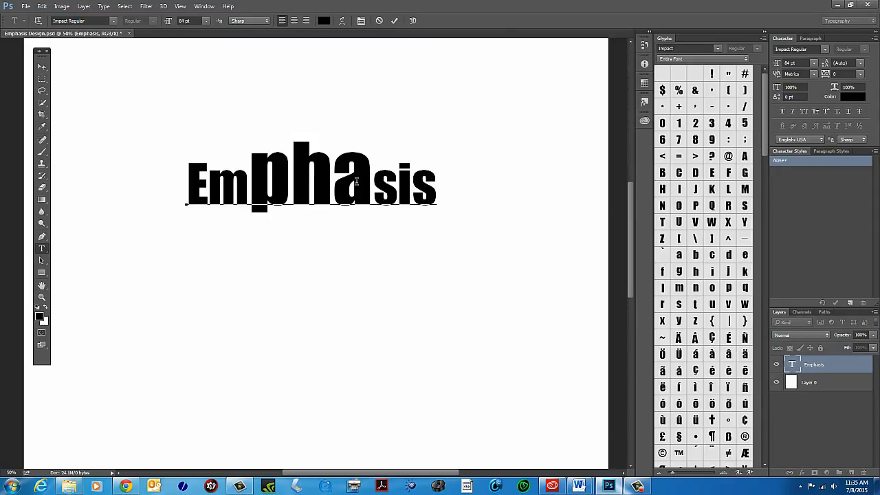
{"action": "left_click", "coordinate": [372, 182]}
{"action": "left_click_drag", "start_coordinate": [372, 180], "coordinate": [266, 178]}
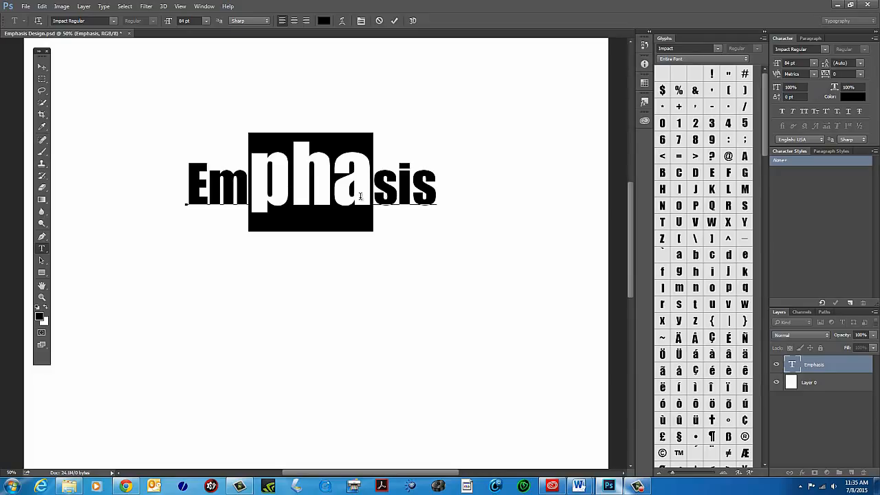
{"action": "left_click", "coordinate": [181, 21]}
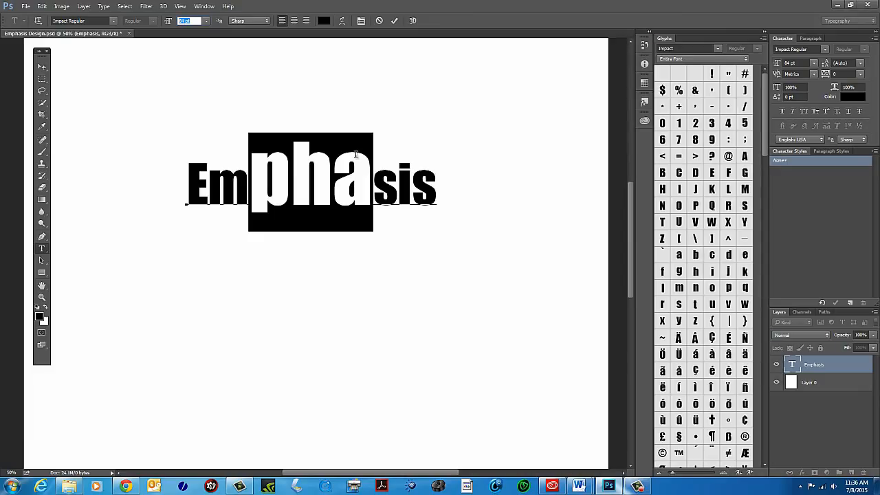
{"action": "key", "text": "Down"}
{"action": "key", "text": "Down"}
{"action": "key", "text": "Down"}
{"action": "key", "text": "Down"}
{"action": "key", "text": "Down"}
{"action": "key", "text": "Down"}
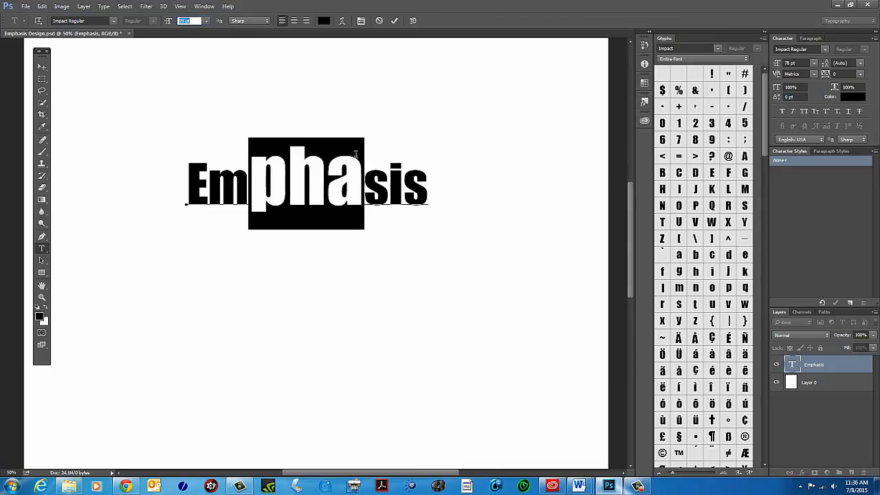
{"action": "key", "text": "Down"}
{"action": "key", "text": "Down"}
{"action": "key", "text": "Down"}
{"action": "key", "text": "Down"}
{"action": "key", "text": "Down"}
{"action": "key", "text": "Down"}
{"action": "key", "text": "Down"}
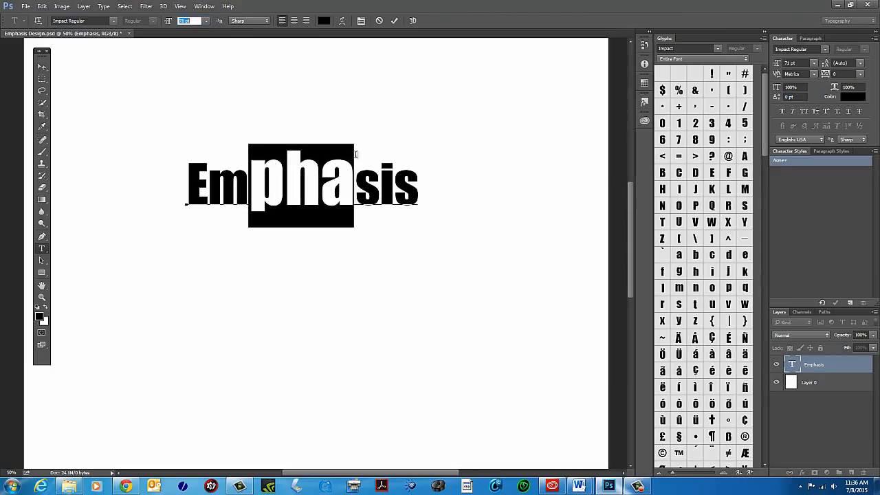
{"action": "key", "text": "Down"}
{"action": "key", "text": "Down"}
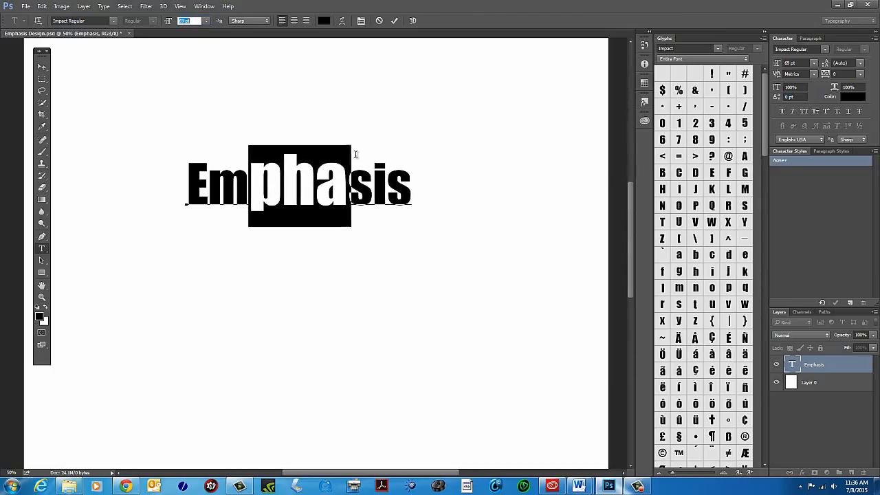
Increase the font size of the selected letters "pha" to 92 pt
{"action": "key", "text": "Up"}
{"action": "key", "text": "Up"}
{"action": "key", "text": "Up"}
{"action": "key", "text": "Up"}
{"action": "key", "text": "Up"}
{"action": "key", "text": "Up"}
{"action": "key", "text": "Up"}
{"action": "key", "text": "Up"}
{"action": "key", "text": "Up"}
{"action": "key", "text": "Up"}
{"action": "key", "text": "Up"}
{"action": "key", "text": "Up"}
{"action": "key", "text": "Up"}
{"action": "key", "text": "Up"}
{"action": "key", "text": "Up"}
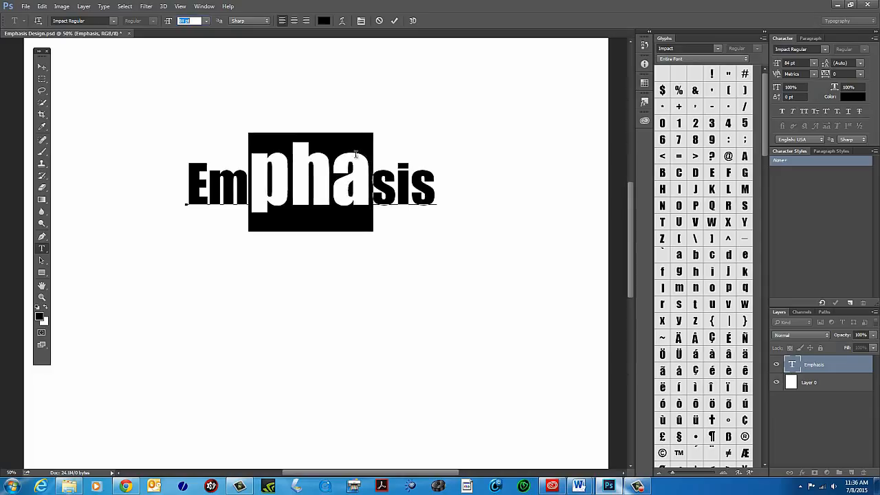
{"action": "key", "text": "Up"}
{"action": "key", "text": "Up"}
{"action": "key", "text": "Up"}
{"action": "key", "text": "Up"}
{"action": "key", "text": "Up"}
{"action": "key", "text": "Up"}
{"action": "key", "text": "Up"}
{"action": "key", "text": "Up"}
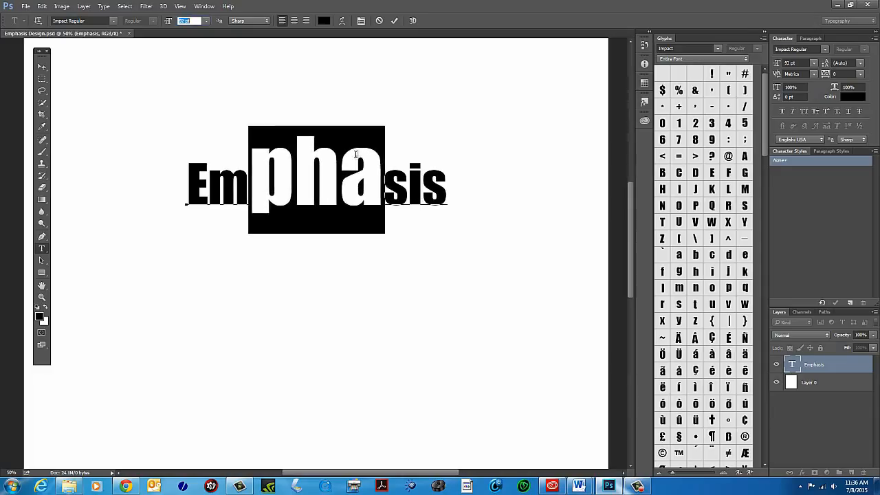
Increase the font size of the selected letters "pha" to 116 pt and deselect them
{"action": "key", "text": "Up"}
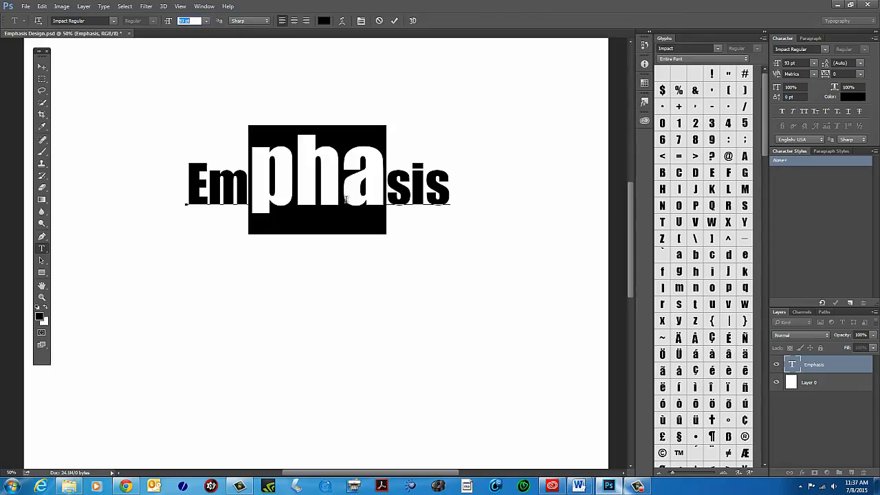
{"action": "key", "text": "Up"}
{"action": "key", "text": "Up"}
{"action": "key", "text": "Up"}
{"action": "key", "text": "Up"}
{"action": "key", "text": "Up"}
{"action": "key", "text": "Up"}
{"action": "key", "text": "Up"}
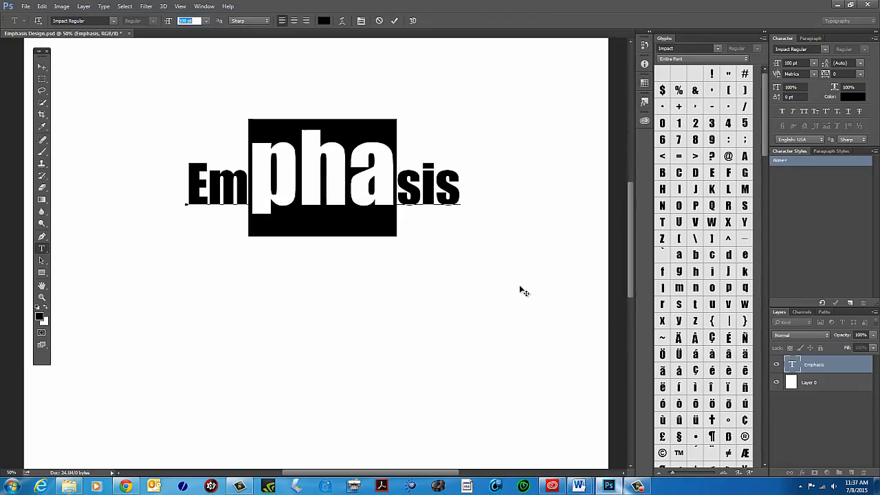
{"action": "key", "text": "Up"}
{"action": "key", "text": "Up"}
{"action": "key", "text": "Up"}
{"action": "key", "text": "Up"}
{"action": "key", "text": "Up"}
{"action": "key", "text": "Up"}
{"action": "key", "text": "Up"}
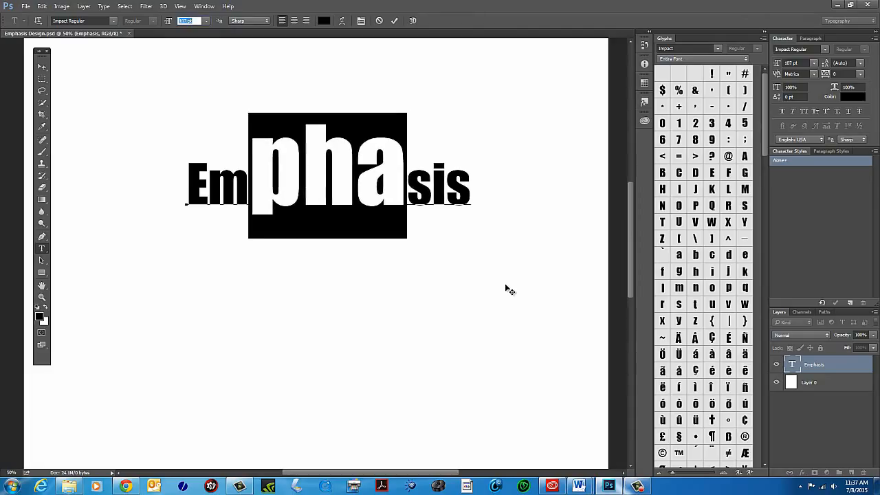
{"action": "key", "text": "Up"}
{"action": "key", "text": "Up"}
{"action": "key", "text": "Up"}
{"action": "key", "text": "Up"}
{"action": "key", "text": "Up"}
{"action": "key", "text": "Up"}
{"action": "key", "text": "Up"}
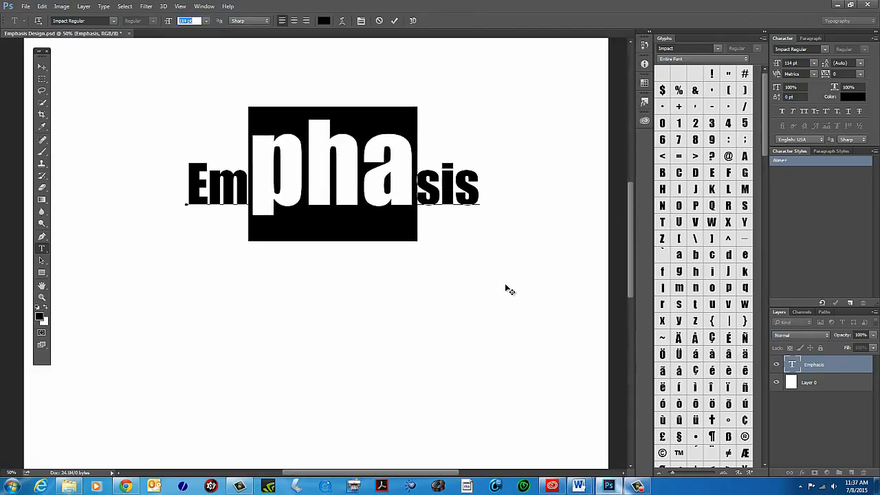
{"action": "key", "text": "Up"}
{"action": "key", "text": "Up"}
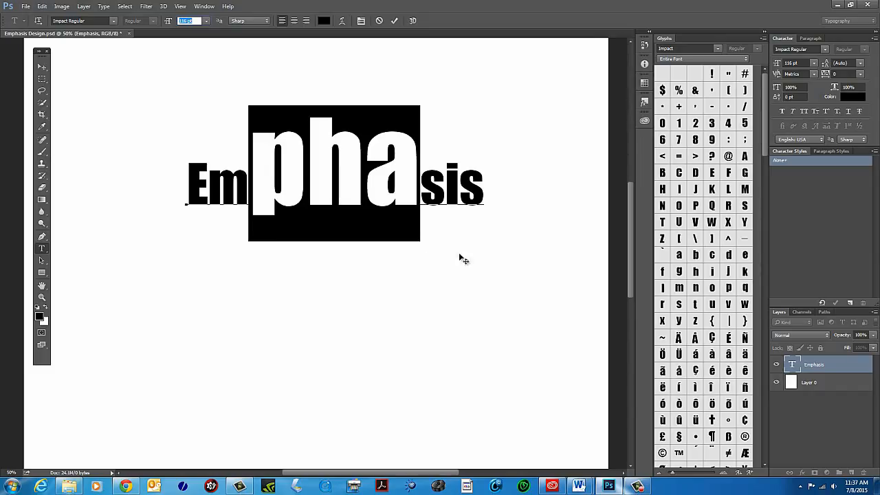
{"action": "left_click", "coordinate": [405, 200]}
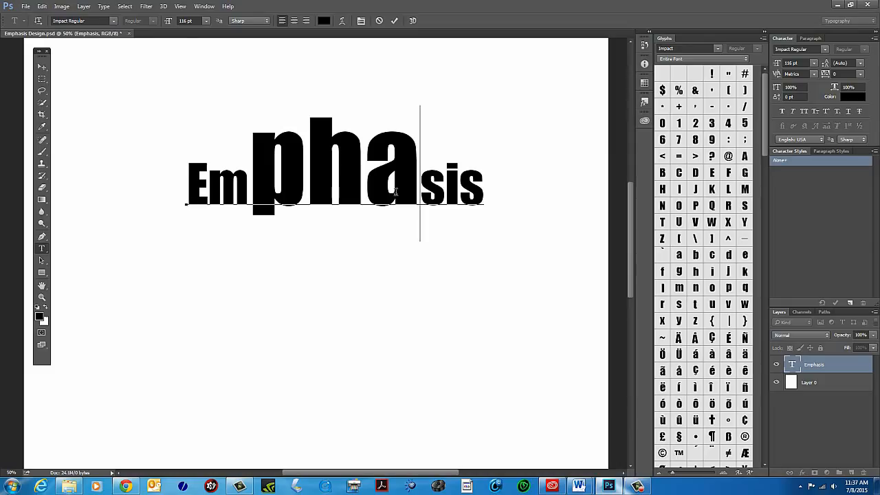
Show the rulers and place a horizontal guide along the baseline of the word Emphasis, at about 4 on the vertical ruler
{"action": "left_click", "coordinate": [180, 6]}
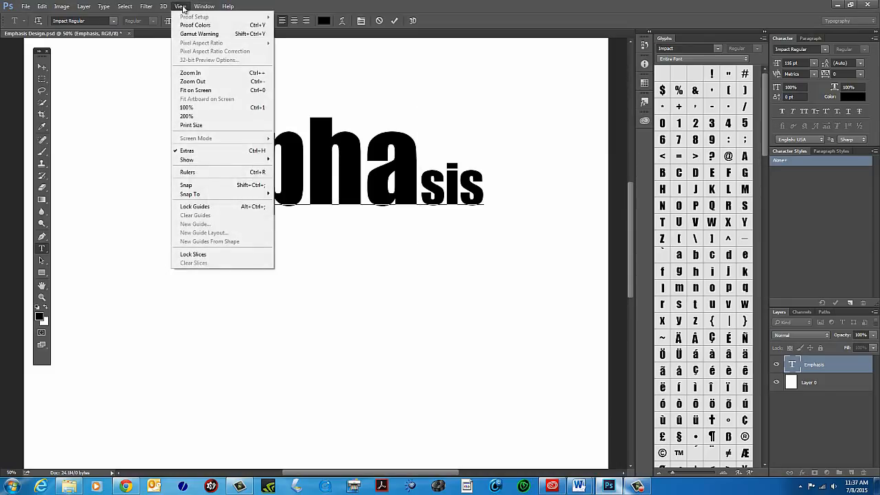
{"action": "left_click", "coordinate": [211, 172]}
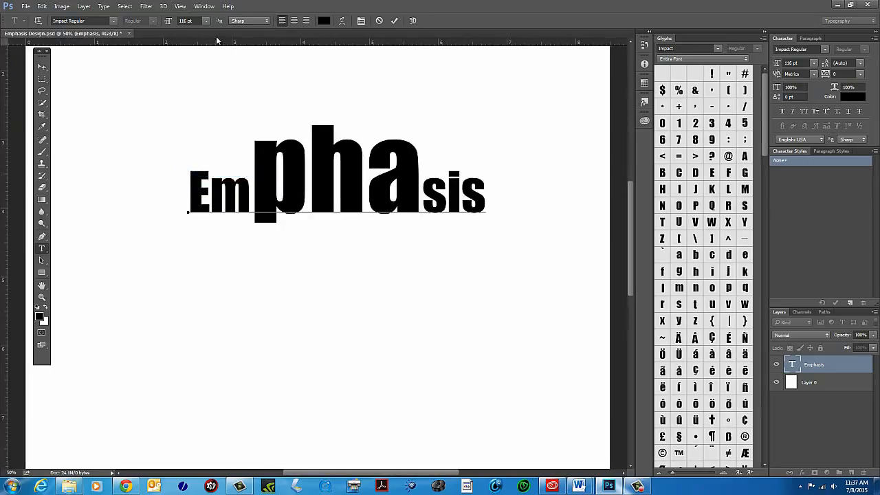
{"action": "left_click", "coordinate": [41, 66]}
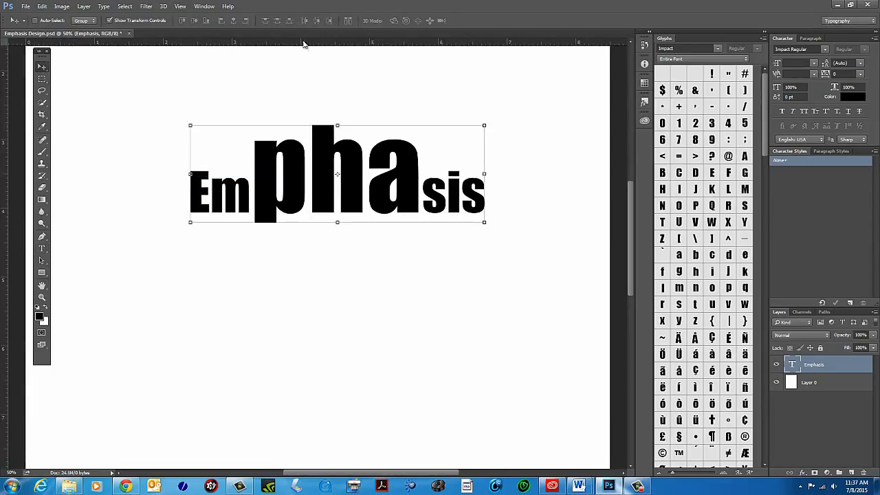
{"action": "mouse_move", "coordinate": [314, 44]}
{"action": "left_mouse_down"}
{"action": "mouse_move", "coordinate": [311, 51]}
{"action": "mouse_move", "coordinate": [312, 41]}
{"action": "left_mouse_up"}
{"action": "left_click_drag", "start_coordinate": [326, 45], "coordinate": [328, 213]}
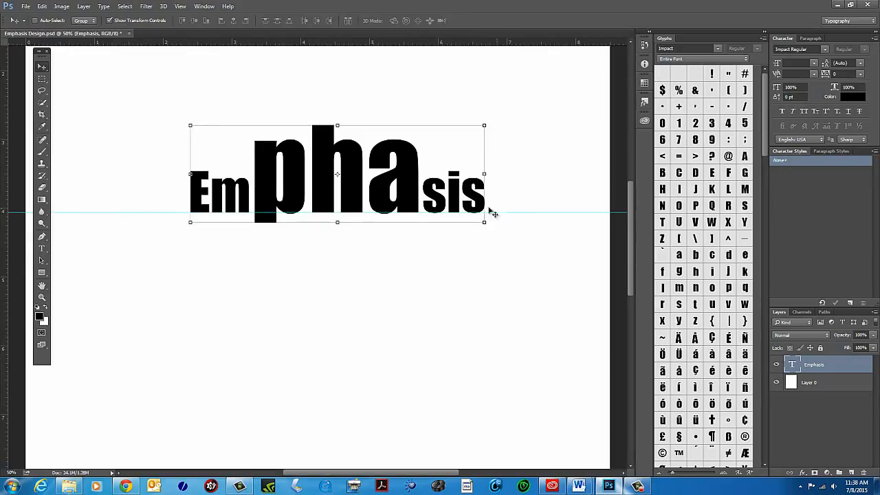
{"action": "left_click", "coordinate": [42, 249]}
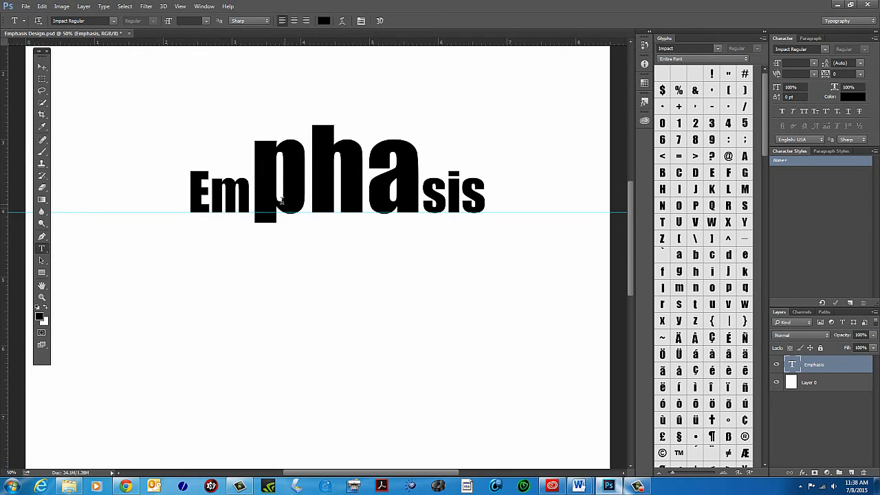
{"action": "left_click_drag", "start_coordinate": [254, 180], "coordinate": [421, 189]}
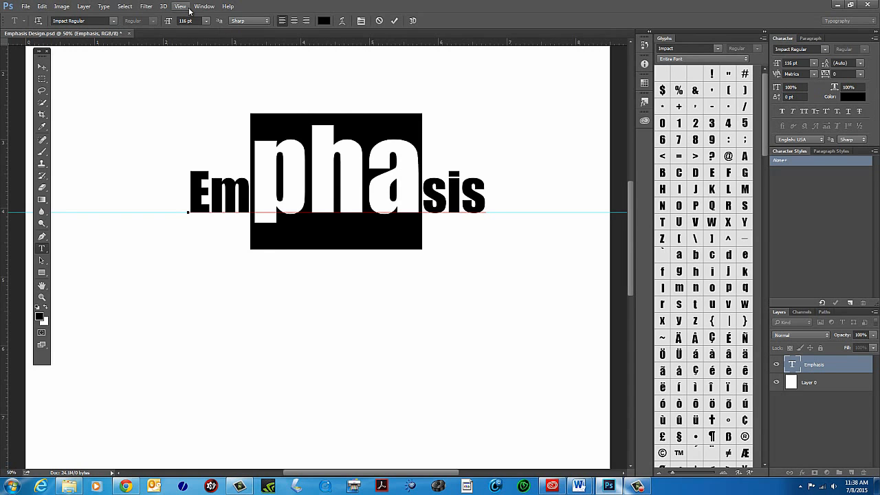
{"action": "left_click", "coordinate": [209, 7]}
{"action": "left_click", "coordinate": [340, 157]}
Leave text editing with the Move tool, reset the Typography workspace, and switch back to Photoshop from Camtasia Studio
{"action": "left_click", "coordinate": [204, 6]}
{"action": "left_click", "coordinate": [44, 79]}
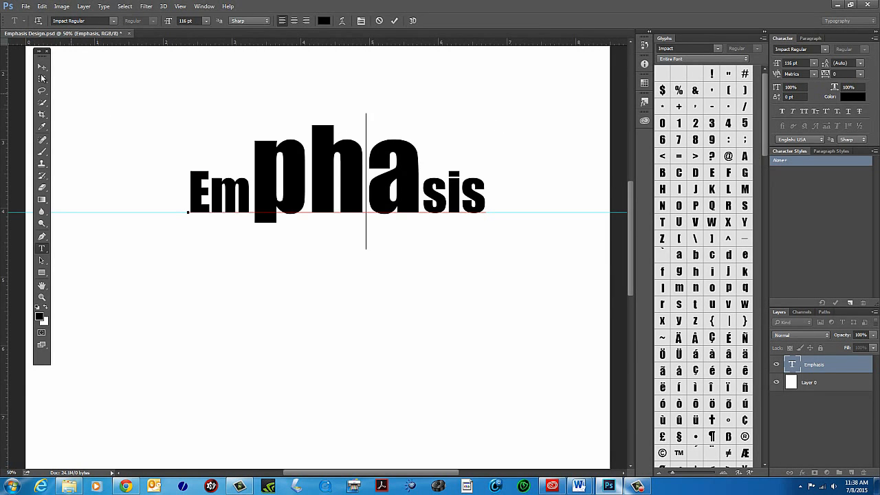
{"action": "left_click", "coordinate": [42, 67]}
{"action": "left_click", "coordinate": [204, 6]}
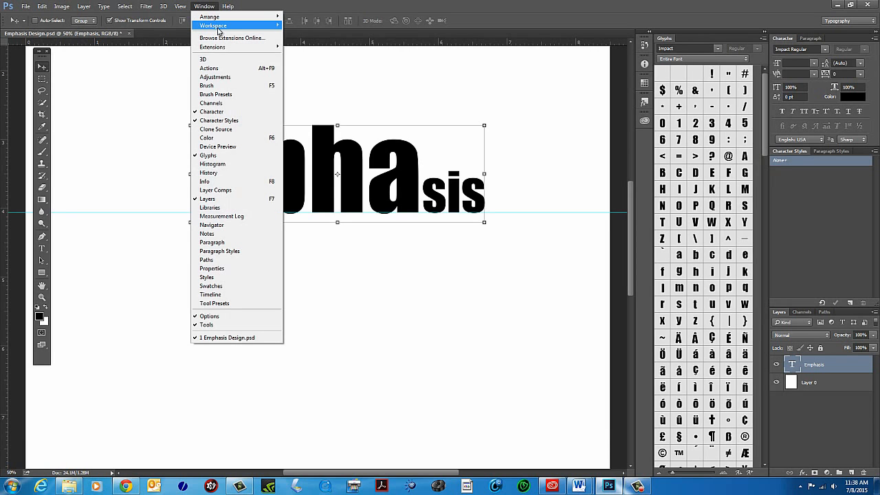
{"action": "mouse_move", "coordinate": [220, 28]}
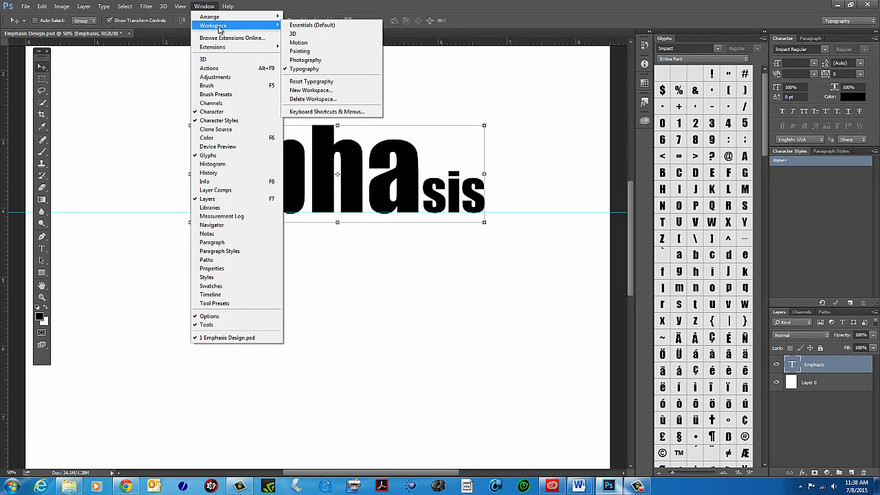
{"action": "left_click", "coordinate": [323, 84]}
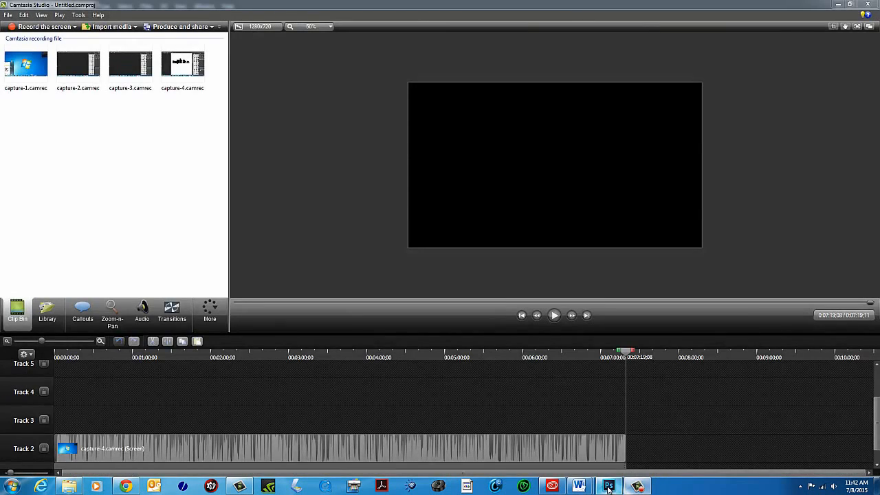
{"action": "left_click", "coordinate": [608, 487]}
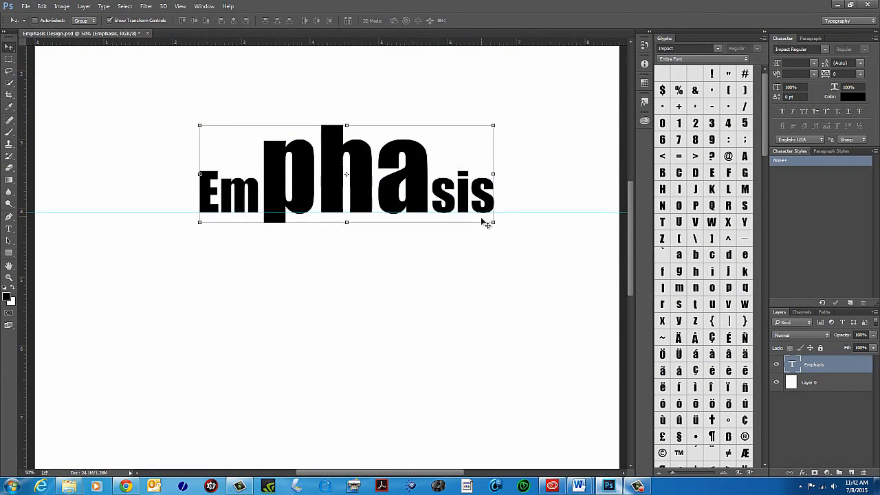
Hide the Character panel and show it again
{"action": "left_click", "coordinate": [180, 7]}
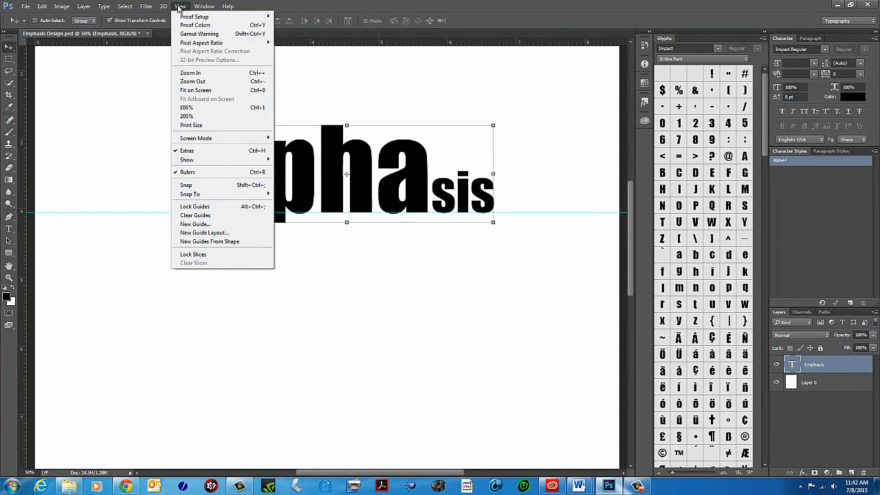
{"action": "mouse_move", "coordinate": [205, 6]}
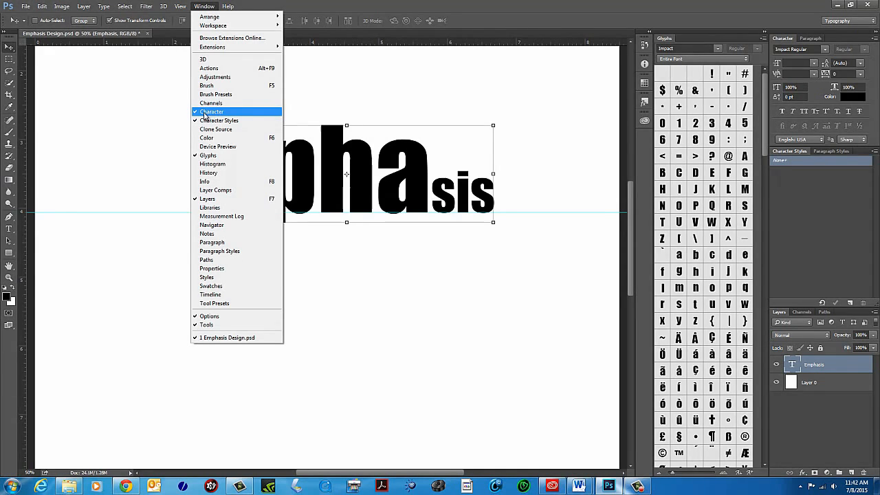
{"action": "left_click", "coordinate": [197, 114]}
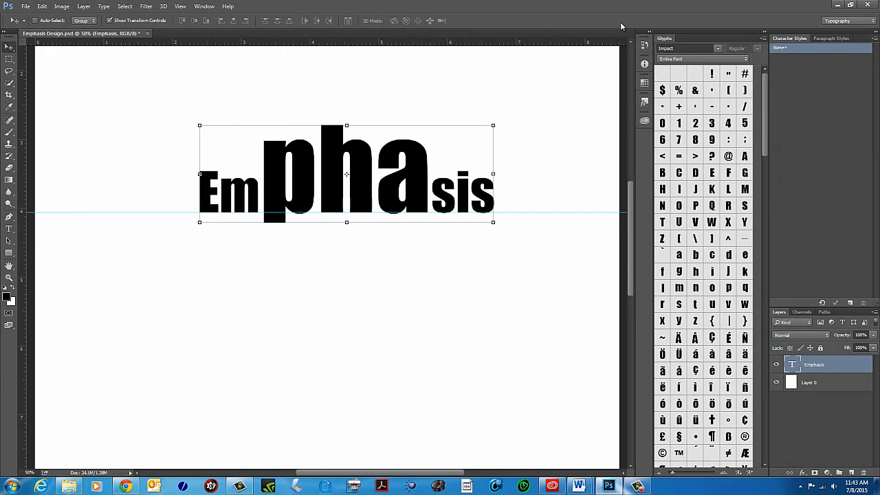
{"action": "left_click", "coordinate": [201, 7]}
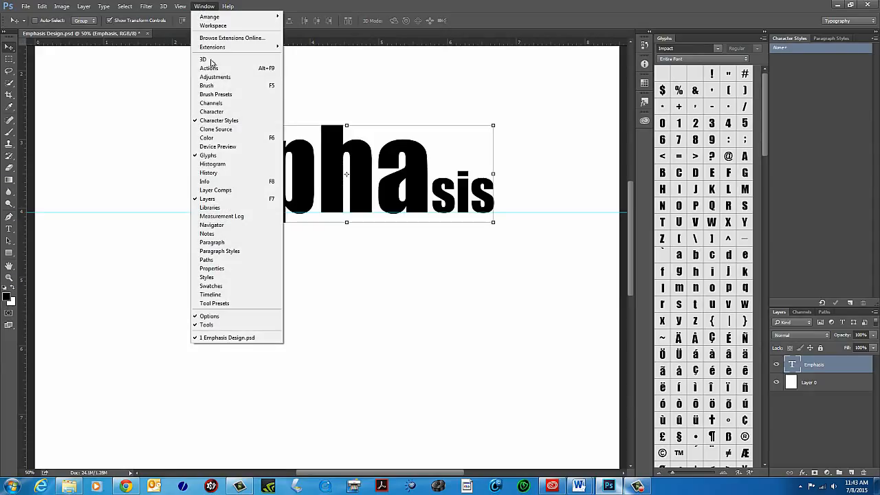
{"action": "left_click", "coordinate": [210, 112]}
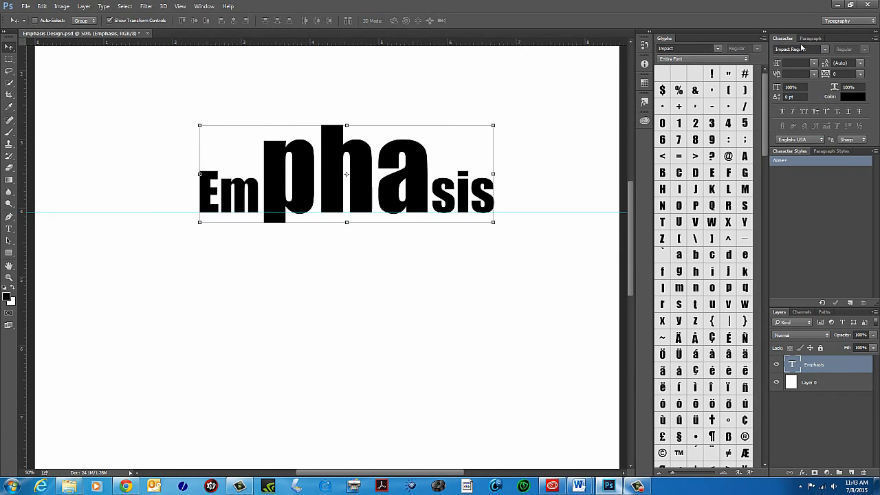
Hide the Layers panel and show it again
{"action": "left_click", "coordinate": [205, 7]}
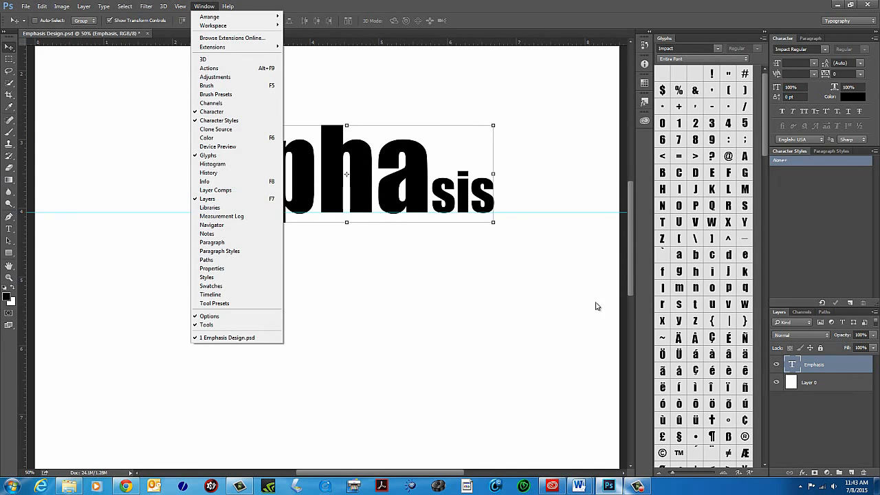
{"action": "left_click", "coordinate": [217, 199]}
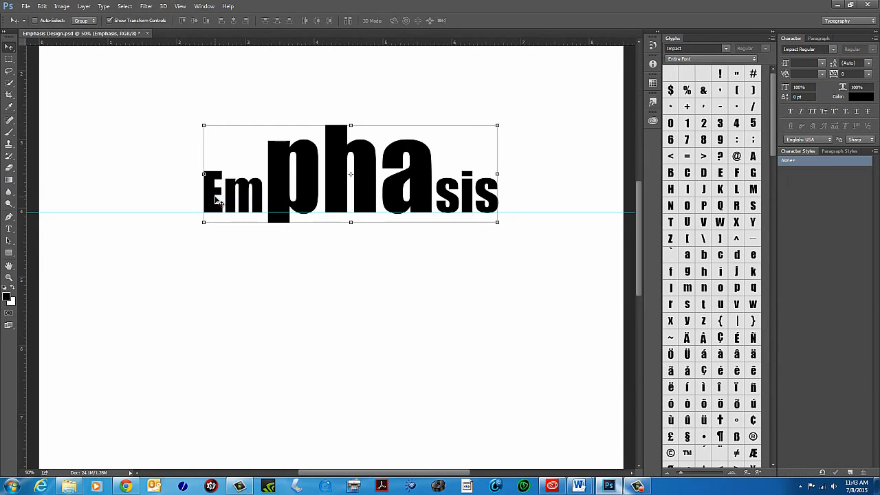
{"action": "left_click", "coordinate": [204, 6]}
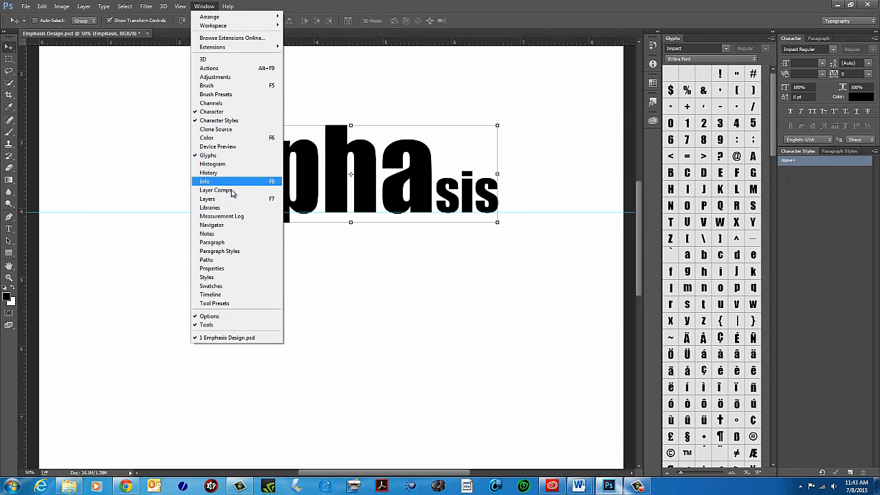
{"action": "left_click", "coordinate": [211, 199]}
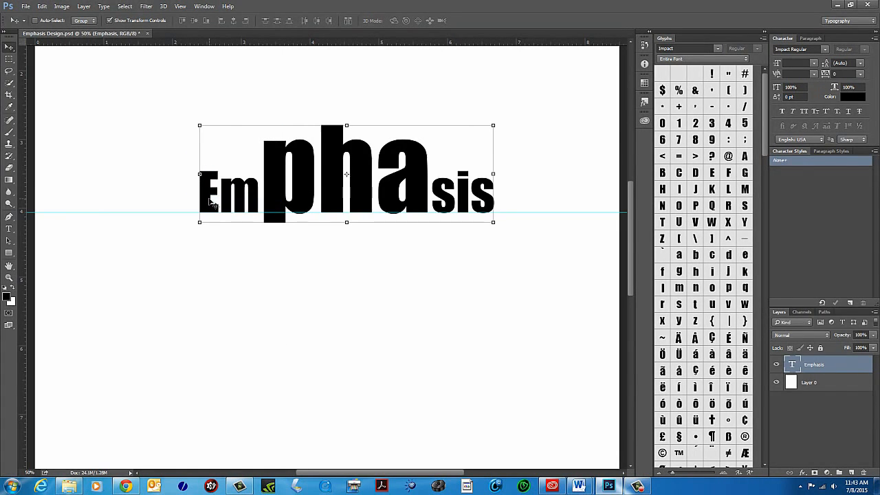
{"action": "left_click", "coordinate": [204, 7]}
{"action": "mouse_move", "coordinate": [203, 19]}
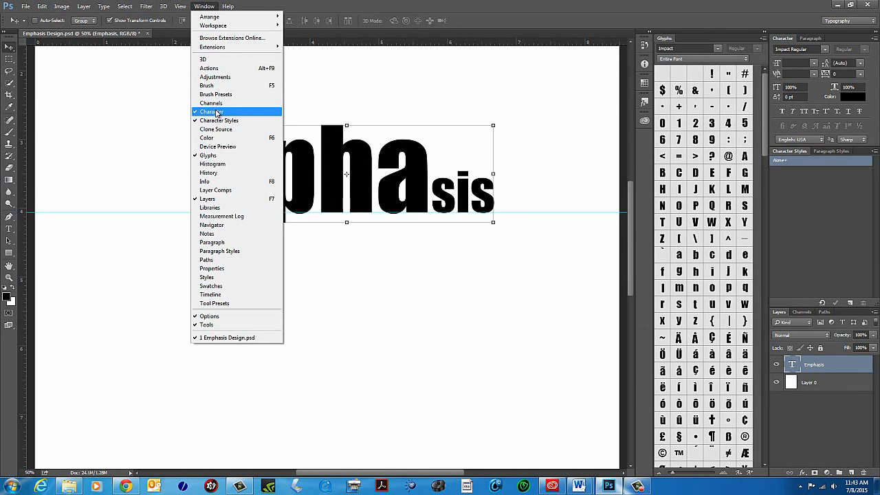
{"action": "left_click", "coordinate": [875, 116]}
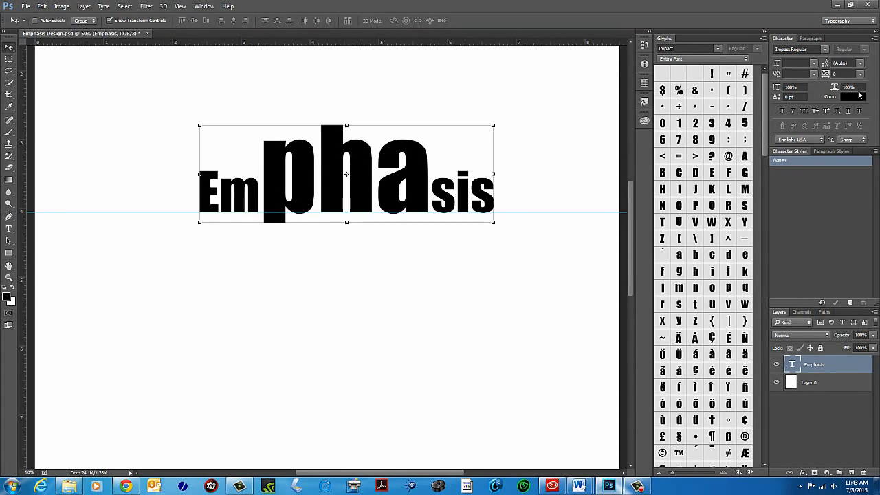
Open the Emphasis layer's text for editing and select only the letters "pha" with the Horizontal Type tool
{"action": "double_click", "coordinate": [792, 368]}
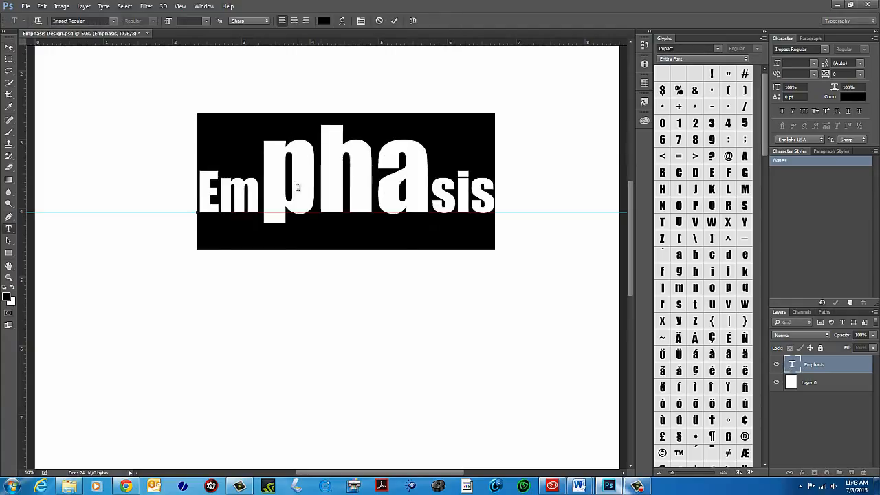
{"action": "left_click", "coordinate": [265, 183]}
{"action": "left_click_drag", "start_coordinate": [268, 183], "coordinate": [415, 185]}
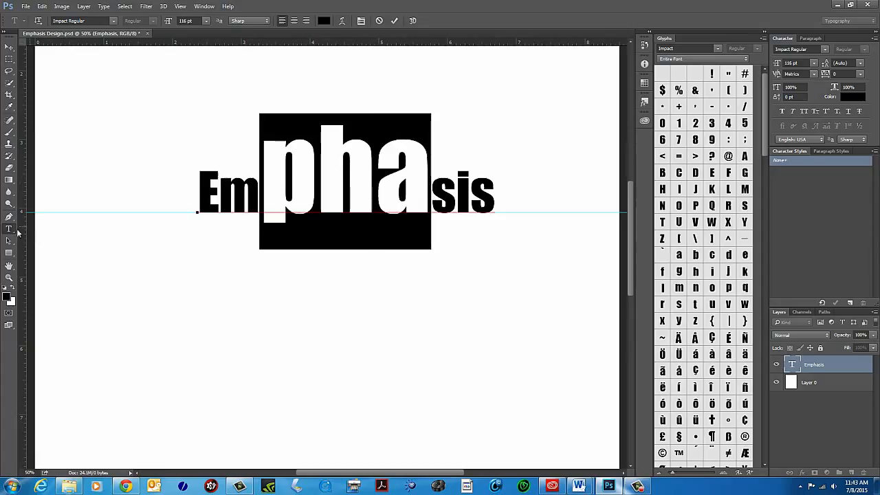
{"action": "left_click", "coordinate": [10, 230]}
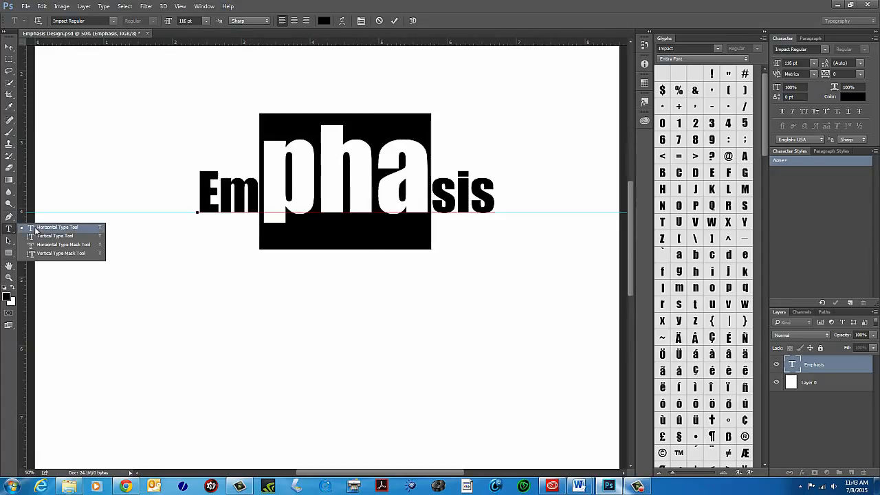
{"action": "left_click", "coordinate": [36, 229]}
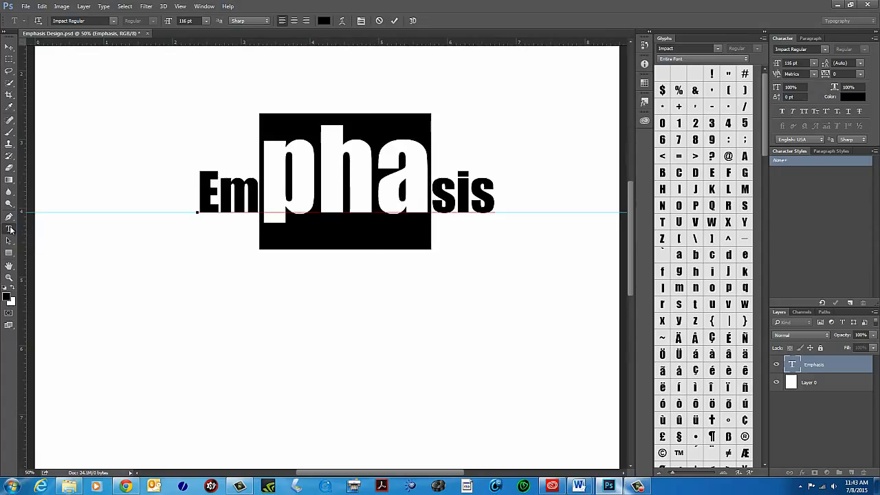
{"action": "left_click", "coordinate": [266, 181]}
{"action": "left_click", "coordinate": [265, 181]}
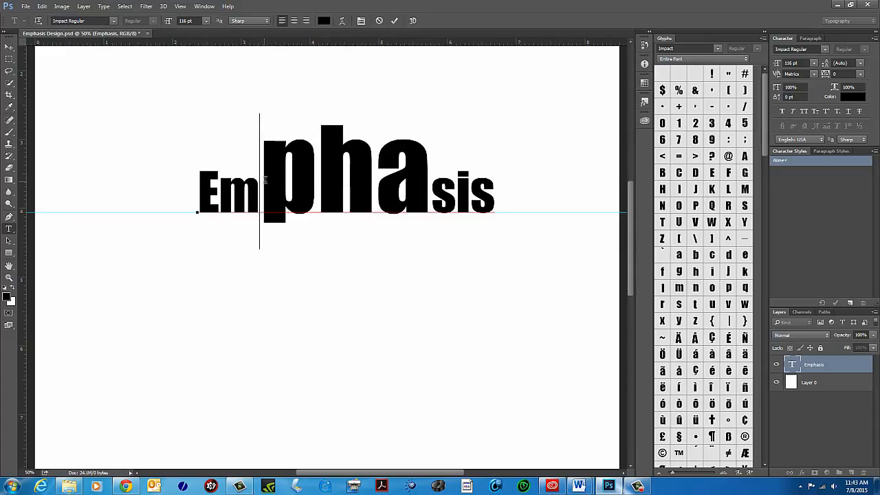
{"action": "left_click_drag", "start_coordinate": [272, 180], "coordinate": [430, 172]}
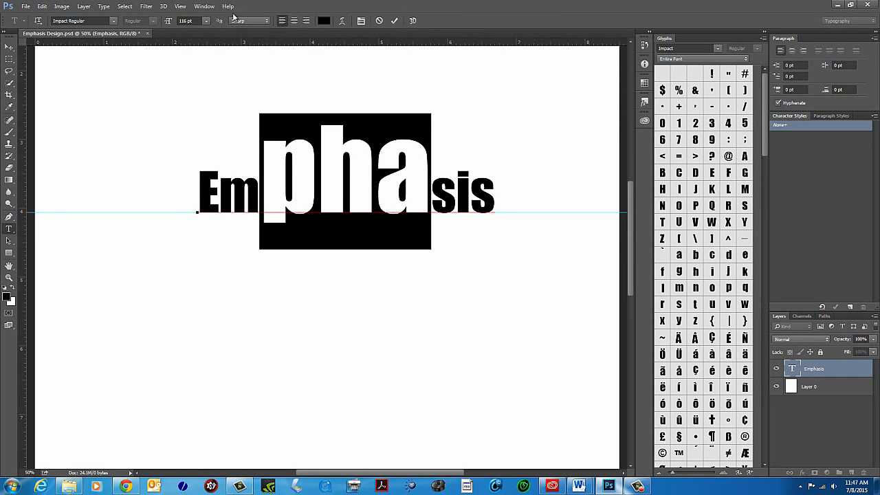
Show the Character settings and lower the baseline shift of the selected letters "pha" to -19 pt
{"action": "left_click", "coordinate": [206, 6]}
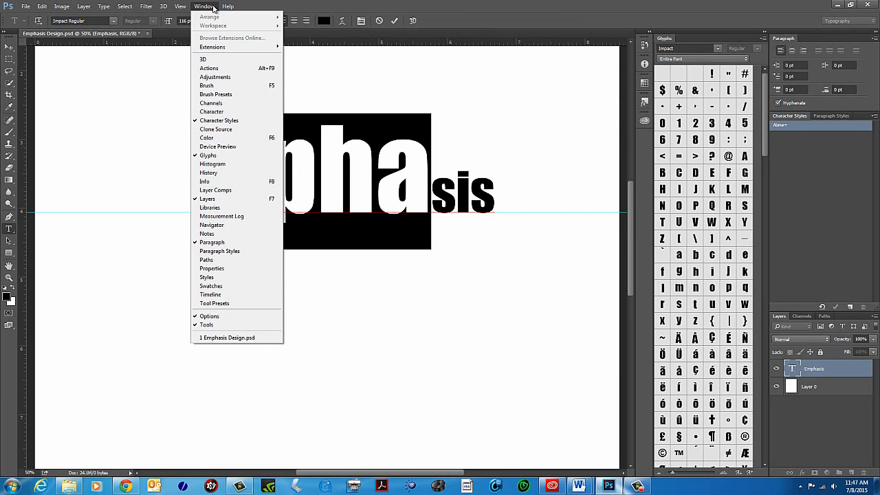
{"action": "left_click", "coordinate": [221, 111]}
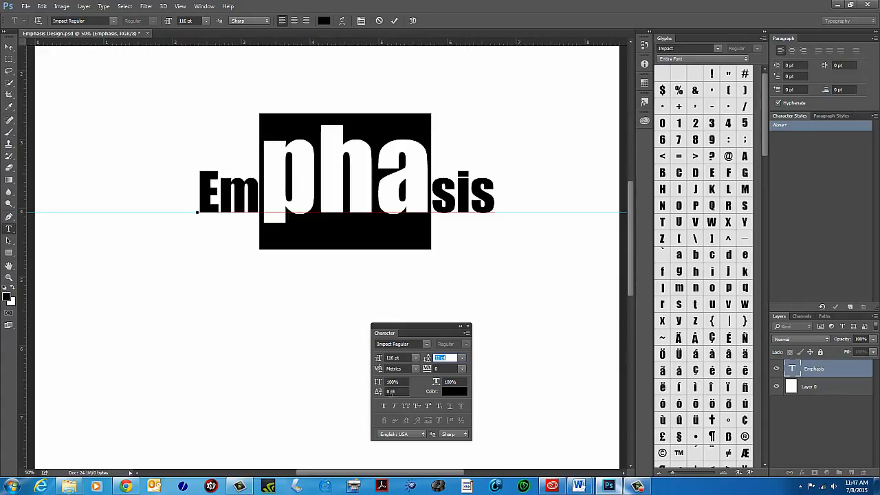
{"action": "left_click", "coordinate": [399, 391]}
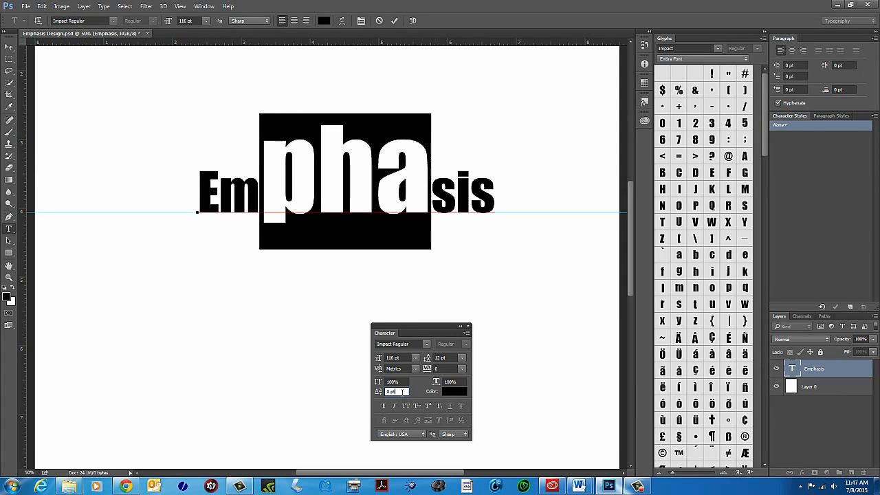
{"action": "key", "text": "Down"}
{"action": "key", "text": "Down"}
{"action": "key", "text": "Down"}
{"action": "key", "text": "Down"}
{"action": "key", "text": "Down"}
{"action": "key", "text": "Down"}
{"action": "key", "text": "Down"}
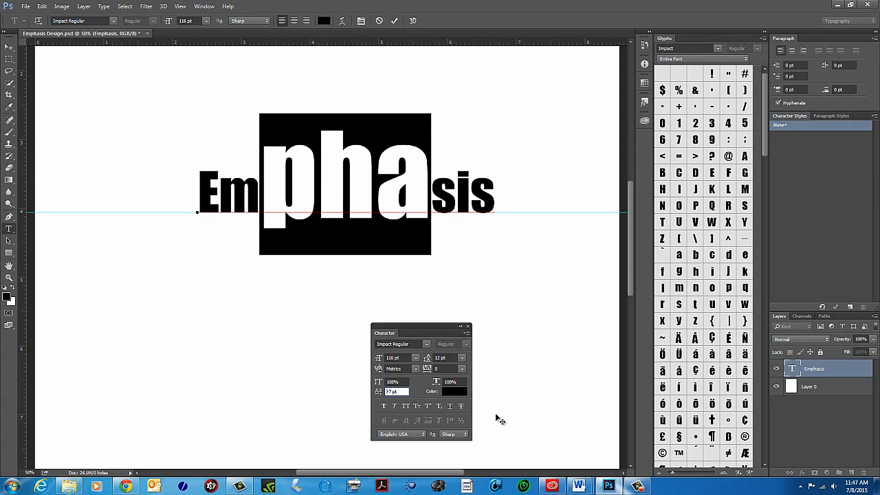
{"action": "key", "text": "Down"}
{"action": "key", "text": "Down"}
{"action": "key", "text": "Down"}
{"action": "key", "text": "Down"}
{"action": "key", "text": "Down"}
{"action": "key", "text": "Down"}
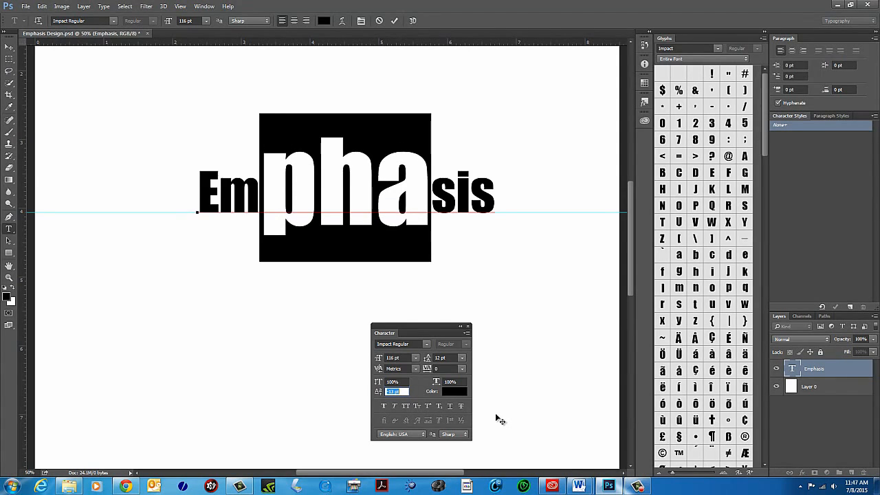
{"action": "key", "text": "Down"}
{"action": "key", "text": "Down"}
{"action": "key", "text": "Down"}
{"action": "key", "text": "Down"}
{"action": "key", "text": "Down"}
{"action": "key", "text": "Down"}
{"action": "key", "text": "Down"}
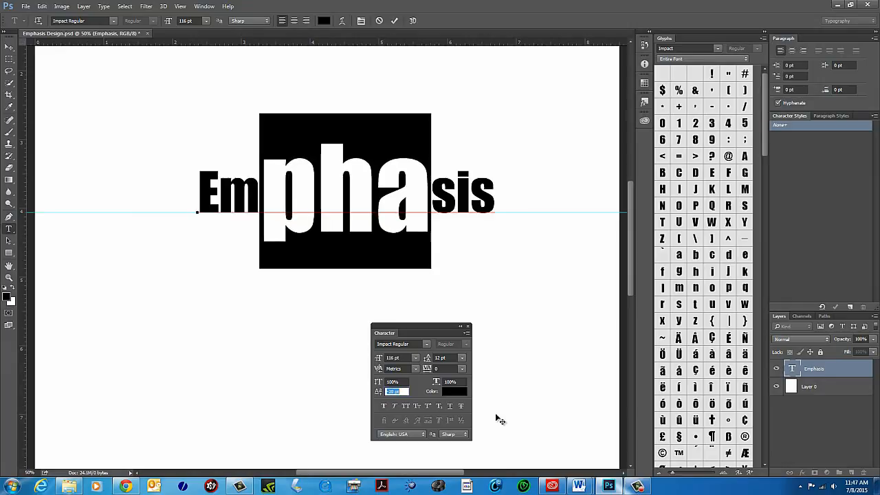
{"action": "key", "text": "Up"}
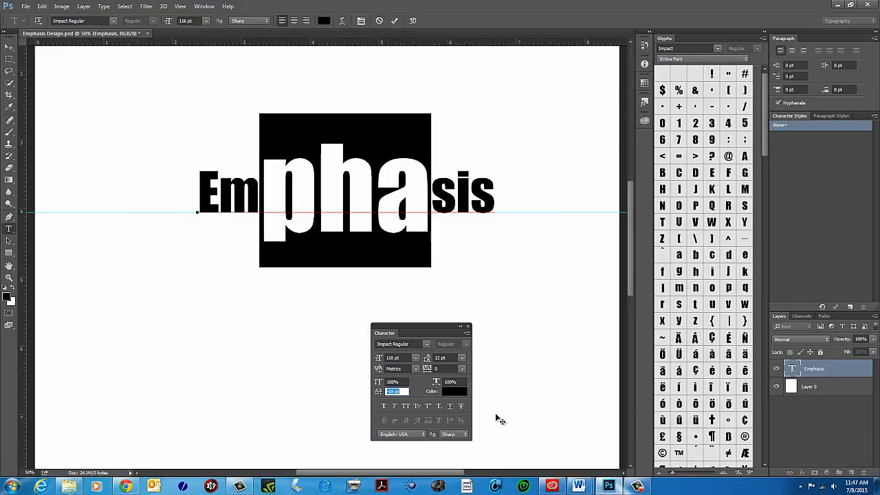
{"action": "left_click", "coordinate": [374, 230]}
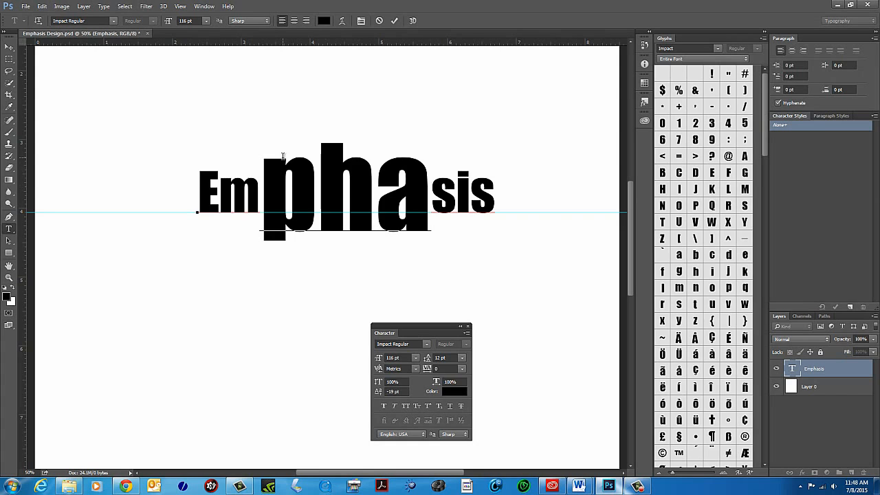
Reselect the letters "pha" and bring their baseline shift back to 0 pt
{"action": "left_click", "coordinate": [264, 176]}
{"action": "left_click_drag", "start_coordinate": [264, 176], "coordinate": [424, 199]}
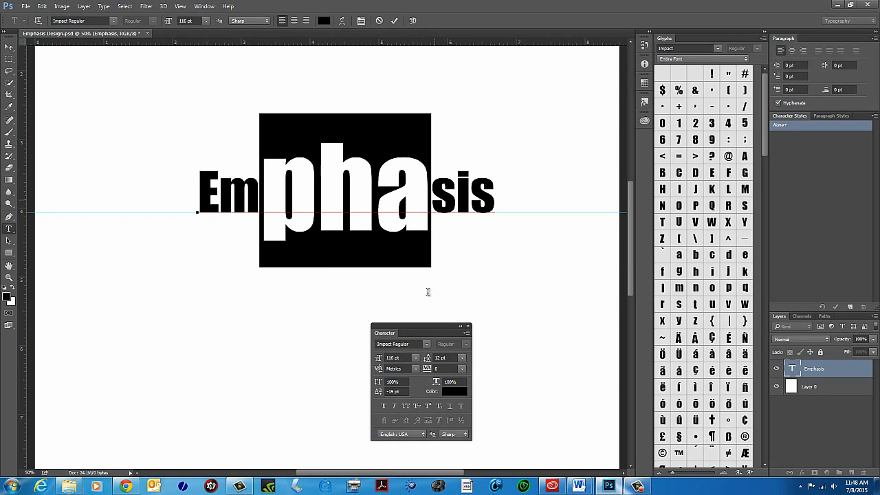
{"action": "left_click", "coordinate": [405, 392]}
{"action": "type", "text": "-10"}
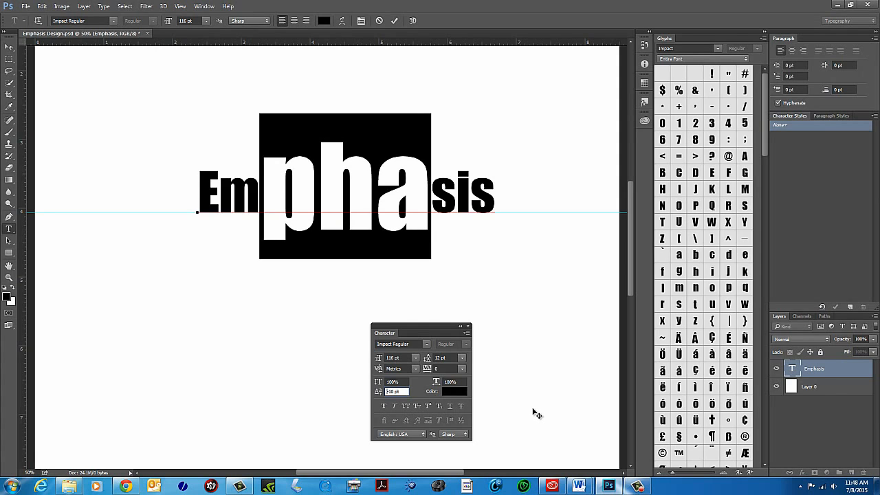
{"action": "key", "text": "Up"}
{"action": "key", "text": "Up"}
{"action": "key", "text": "Up"}
{"action": "key", "text": "Up"}
{"action": "key", "text": "Up"}
{"action": "key", "text": "Up"}
{"action": "key", "text": "Up"}
{"action": "key", "text": "Up"}
{"action": "key", "text": "Up"}
{"action": "key", "text": "Up"}
{"action": "key", "text": "Up"}
{"action": "key", "text": "Up"}
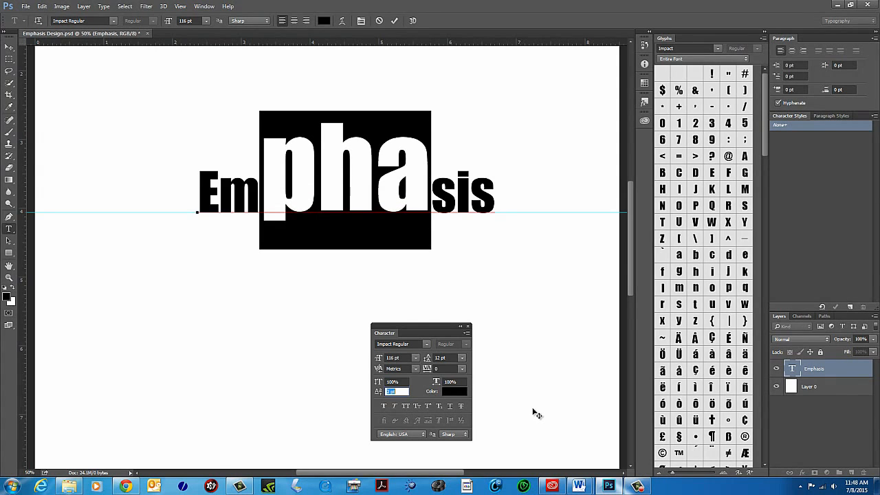
{"action": "key", "text": "Down"}
{"action": "key", "text": "Down"}
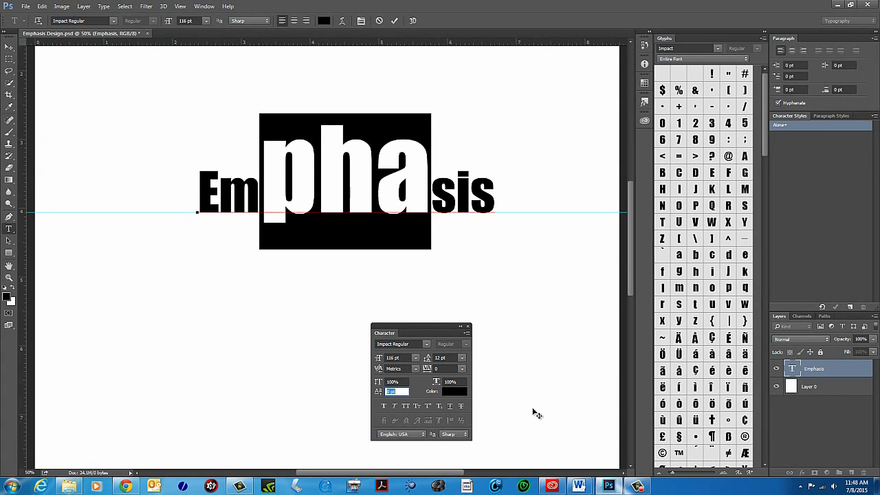
Raise the baseline shift of "pha" to about 35 pt so the letters sit above the guide
{"action": "key", "text": "Up"}
{"action": "key", "text": "Up"}
{"action": "key", "text": "Up"}
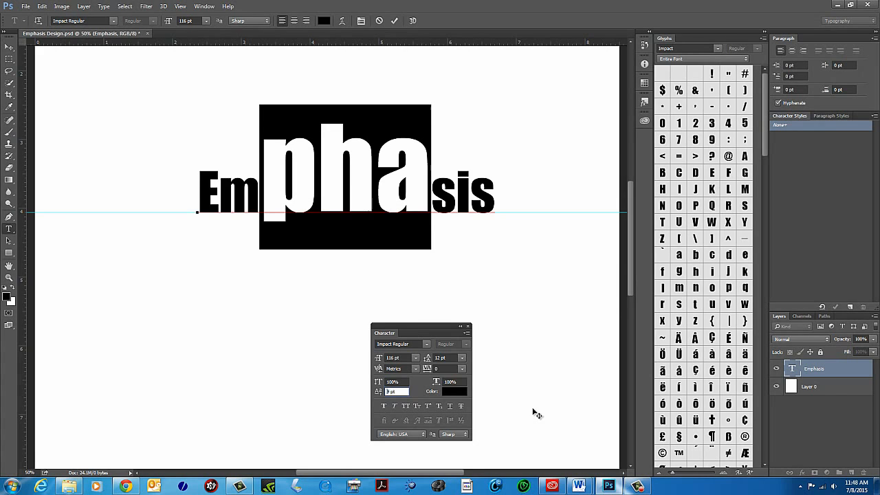
{"action": "key", "text": "Up"}
{"action": "key", "text": "Up"}
{"action": "key", "text": "Up"}
{"action": "key", "text": "Up"}
{"action": "key", "text": "Up"}
{"action": "key", "text": "Up"}
{"action": "key", "text": "Up"}
{"action": "key", "text": "Up"}
{"action": "key", "text": "Up"}
{"action": "key", "text": "Up"}
{"action": "key", "text": "Up"}
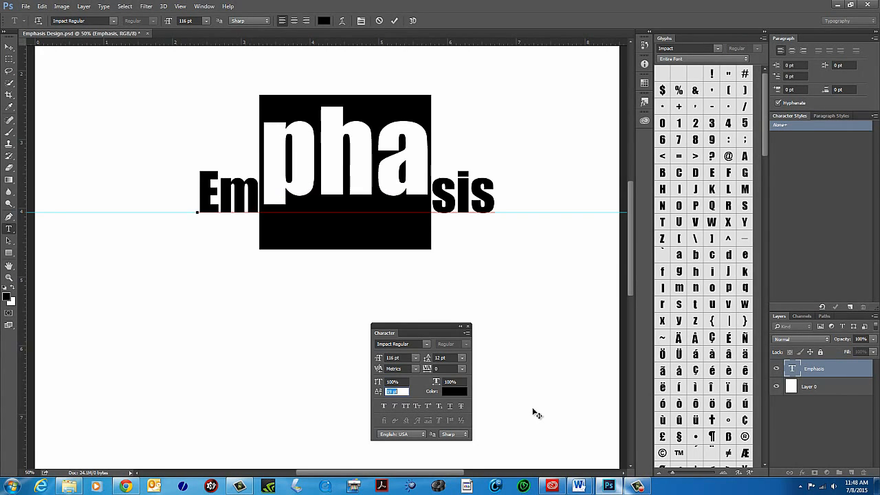
{"action": "key", "text": "Up"}
{"action": "key", "text": "Up"}
{"action": "key", "text": "Up"}
{"action": "key", "text": "Up"}
{"action": "key", "text": "Up"}
{"action": "key", "text": "Up"}
{"action": "key", "text": "Up"}
{"action": "key", "text": "Up"}
{"action": "key", "text": "Up"}
{"action": "key", "text": "Up"}
{"action": "key", "text": "Up"}
{"action": "key", "text": "Up"}
{"action": "key", "text": "Up"}
{"action": "key", "text": "Up"}
{"action": "key", "text": "Up"}
{"action": "key", "text": "Up"}
{"action": "key", "text": "Up"}
{"action": "key", "text": "Up"}
{"action": "key", "text": "Up"}
{"action": "key", "text": "Up"}
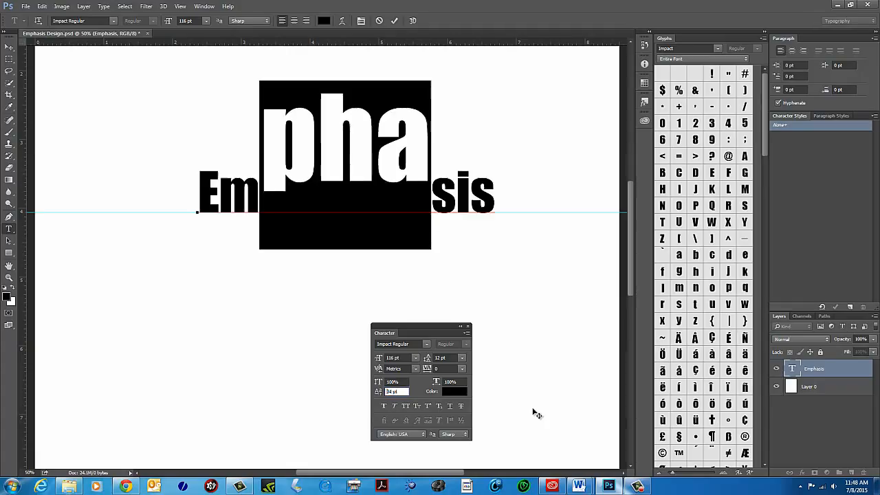
{"action": "key", "text": "Up"}
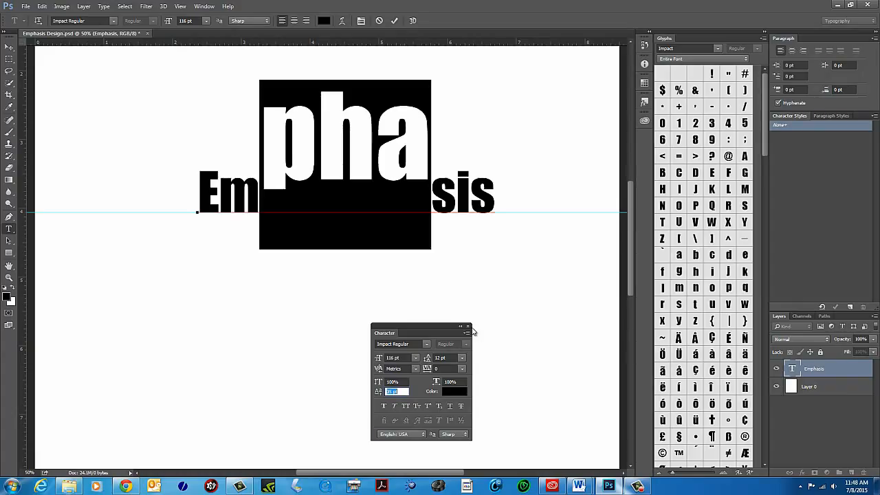
Lower the baseline shift of "pha" to about -35 pt so the letters drop below the guide
{"action": "key", "text": "Down"}
{"action": "key", "text": "Down"}
{"action": "key", "text": "Down"}
{"action": "key", "text": "Down"}
{"action": "key", "text": "Down"}
{"action": "key", "text": "Down"}
{"action": "key", "text": "Down"}
{"action": "key", "text": "Down"}
{"action": "key", "text": "Down"}
{"action": "key", "text": "Down"}
{"action": "key", "text": "Down"}
{"action": "key", "text": "Down"}
{"action": "key", "text": "Down"}
{"action": "key", "text": "Down"}
{"action": "key", "text": "Down"}
{"action": "key", "text": "Down"}
{"action": "key", "text": "Down"}
{"action": "key", "text": "Down"}
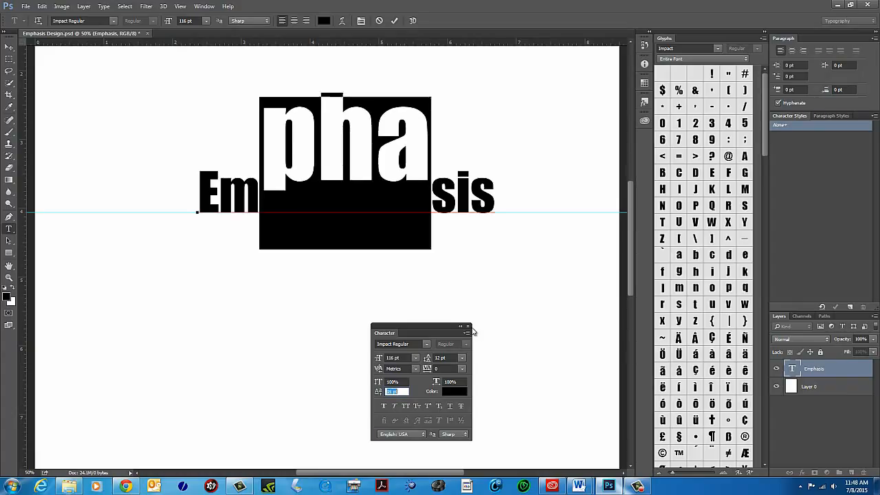
{"action": "key", "text": "Down"}
{"action": "key", "text": "Down"}
{"action": "key", "text": "Down"}
{"action": "key", "text": "Down"}
{"action": "key", "text": "Down"}
{"action": "key", "text": "Down"}
{"action": "key", "text": "Down"}
{"action": "key", "text": "Down"}
{"action": "key", "text": "Down"}
{"action": "key", "text": "Down"}
{"action": "key", "text": "Down"}
{"action": "key", "text": "Down"}
{"action": "key", "text": "Down"}
{"action": "key", "text": "Down"}
{"action": "key", "text": "Down"}
{"action": "key", "text": "Down"}
{"action": "key", "text": "Down"}
{"action": "key", "text": "Down"}
{"action": "key", "text": "Down"}
{"action": "key", "text": "Down"}
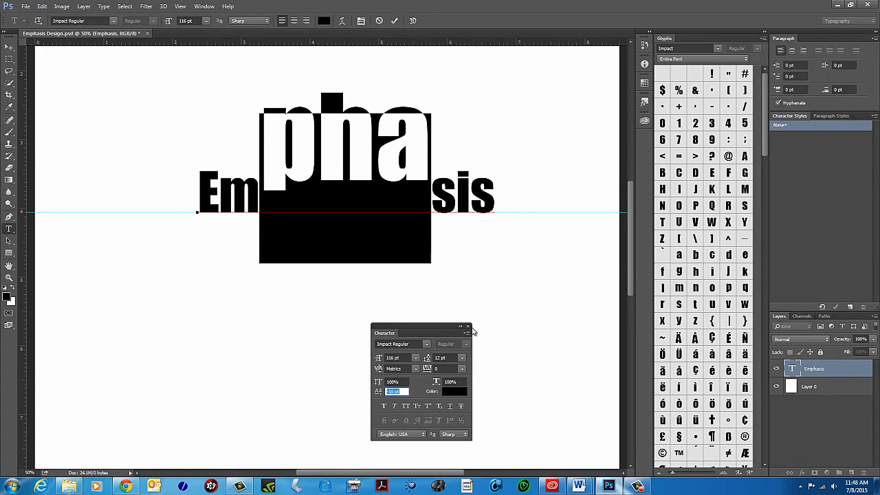
{"action": "key", "text": "Down"}
{"action": "key", "text": "Down"}
{"action": "key", "text": "Down"}
{"action": "key", "text": "Down"}
{"action": "key", "text": "Down"}
{"action": "key", "text": "Down"}
{"action": "key", "text": "Down"}
{"action": "key", "text": "Down"}
{"action": "key", "text": "Down"}
{"action": "key", "text": "Down"}
{"action": "key", "text": "Down"}
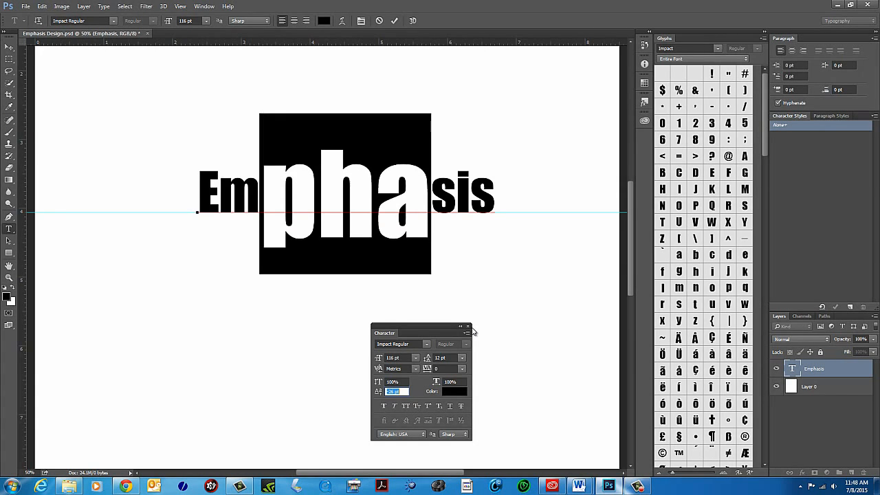
{"action": "key", "text": "Down"}
{"action": "key", "text": "Down"}
{"action": "key", "text": "Down"}
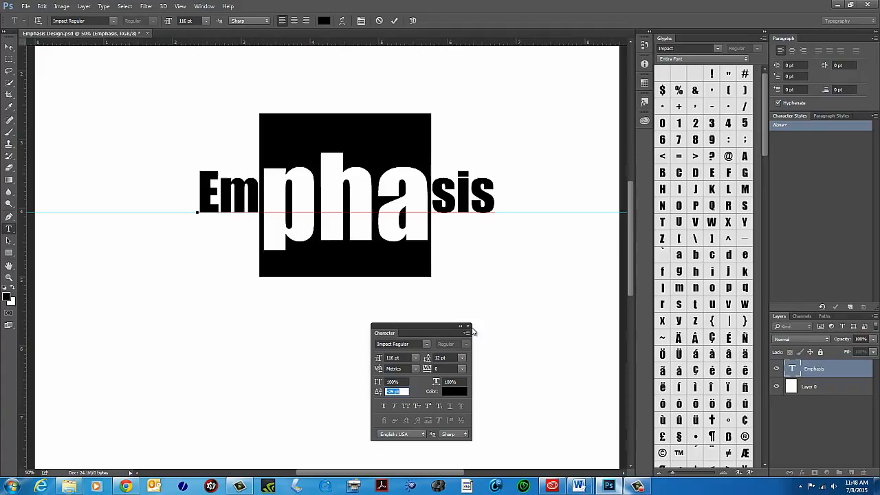
{"action": "key", "text": "Down"}
{"action": "key", "text": "Down"}
{"action": "key", "text": "Down"}
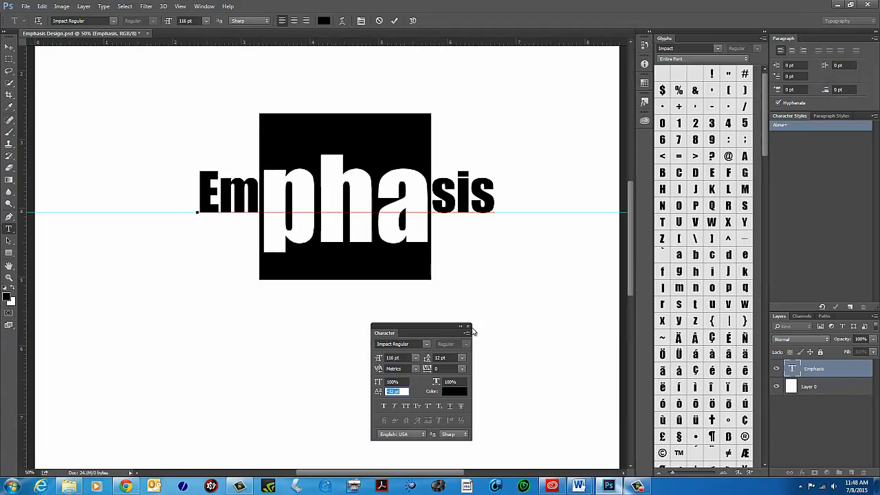
{"action": "key", "text": "Down"}
{"action": "key", "text": "Down"}
{"action": "key", "text": "Down"}
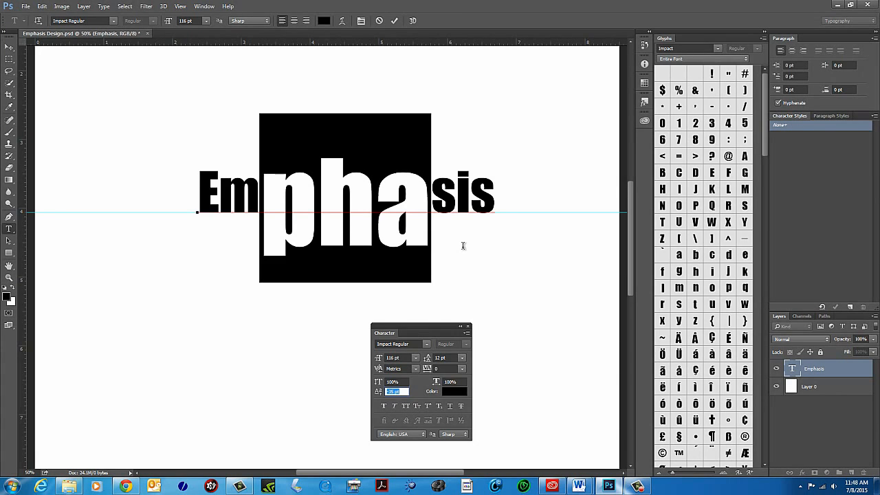
Set the baseline shift of "pha" to -20 pt and deselect the letters
{"action": "key", "text": "Up"}
{"action": "key", "text": "Up"}
{"action": "key", "text": "Up"}
{"action": "key", "text": "Up"}
{"action": "key", "text": "Up"}
{"action": "key", "text": "Up"}
{"action": "key", "text": "Up"}
{"action": "key", "text": "Up"}
{"action": "key", "text": "Up"}
{"action": "key", "text": "Up"}
{"action": "key", "text": "Up"}
{"action": "key", "text": "Up"}
{"action": "key", "text": "Up"}
{"action": "key", "text": "Up"}
{"action": "key", "text": "Up"}
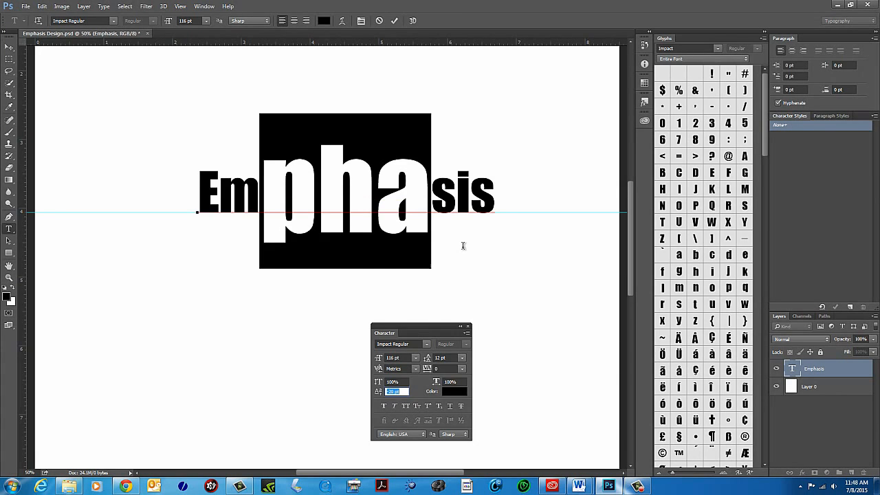
{"action": "key", "text": "Up"}
{"action": "key", "text": "Up"}
{"action": "left_click", "coordinate": [383, 219]}
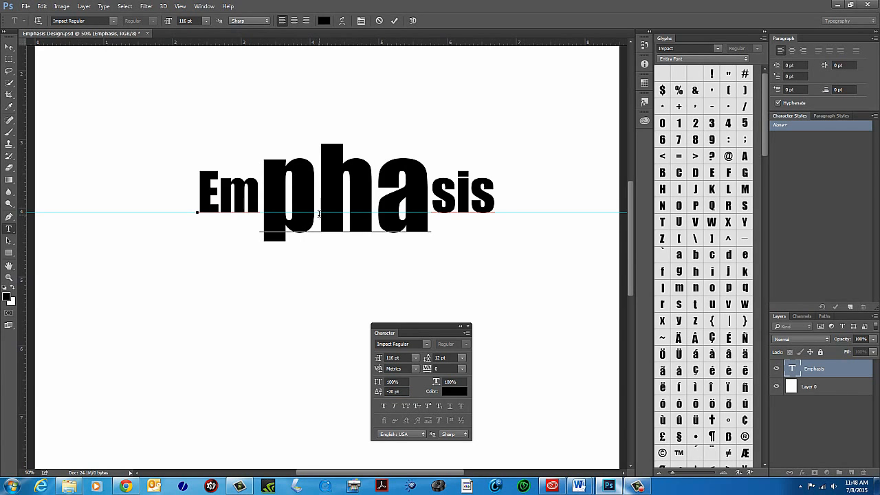
Save the document and leave text editing with the Move tool
{"action": "left_click", "coordinate": [27, 7]}
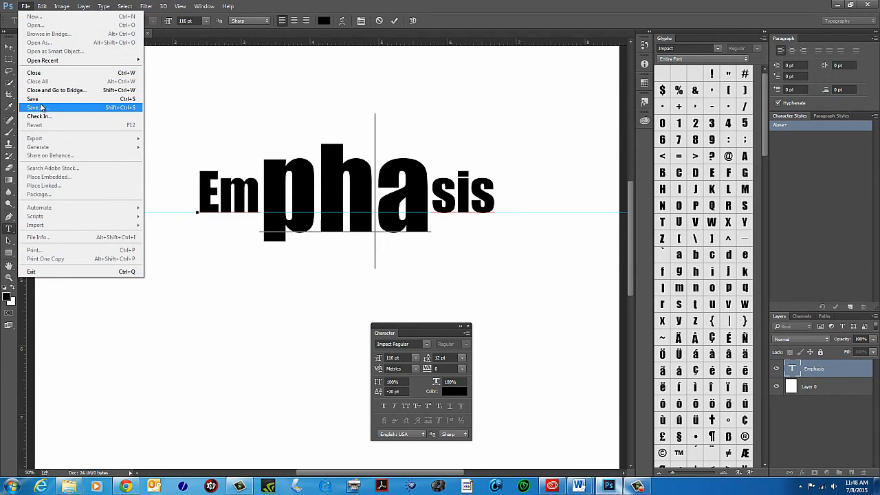
{"action": "left_click", "coordinate": [40, 99]}
{"action": "key", "text": "v"}
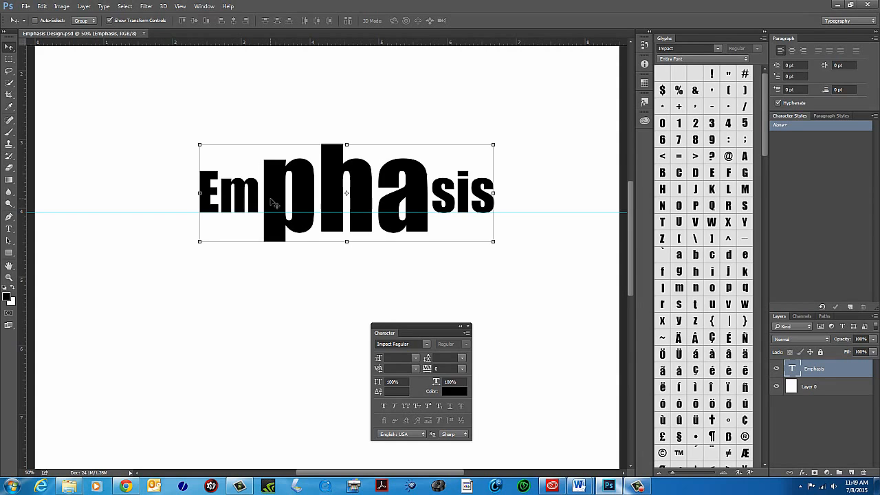
Open the Emphasis layer's text for editing and place the cursor between the letters "p" and "h"
{"action": "double_click", "coordinate": [791, 368]}
{"action": "double_click", "coordinate": [792, 369]}
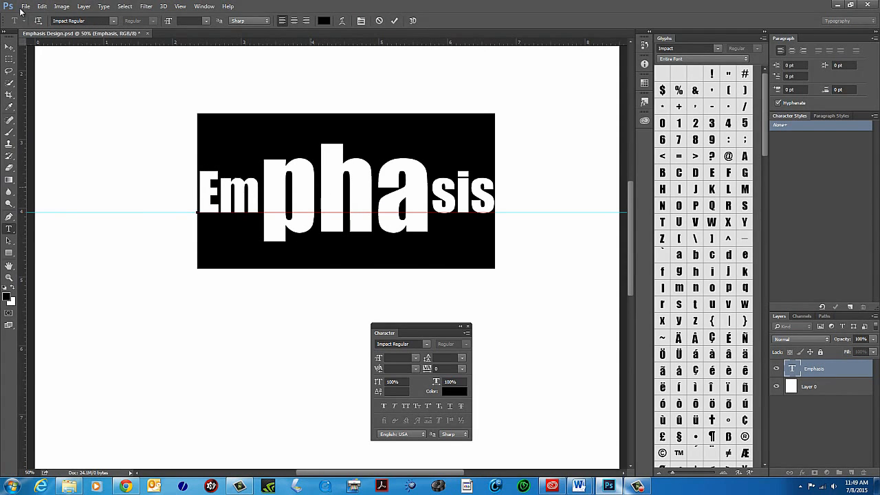
{"action": "left_click", "coordinate": [339, 174]}
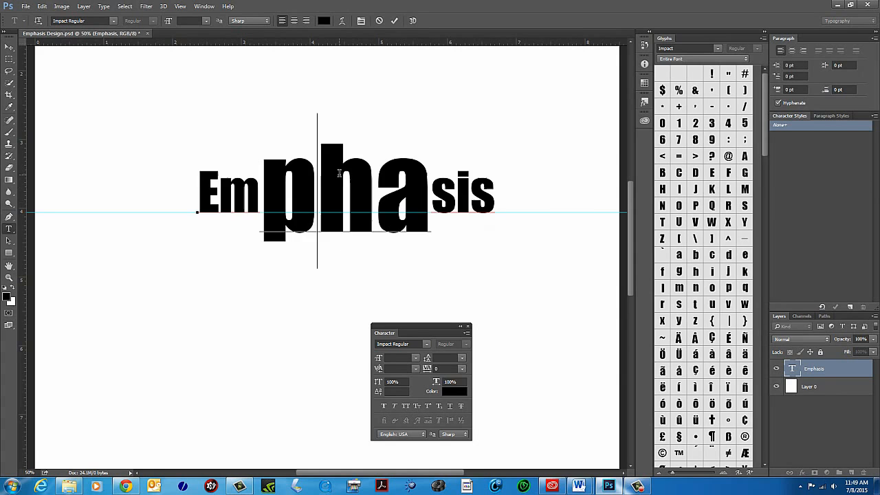
Select only the letter "h" in the Emphasis text and raise its baseline shift to about 20 pt
{"action": "double_click", "coordinate": [792, 369]}
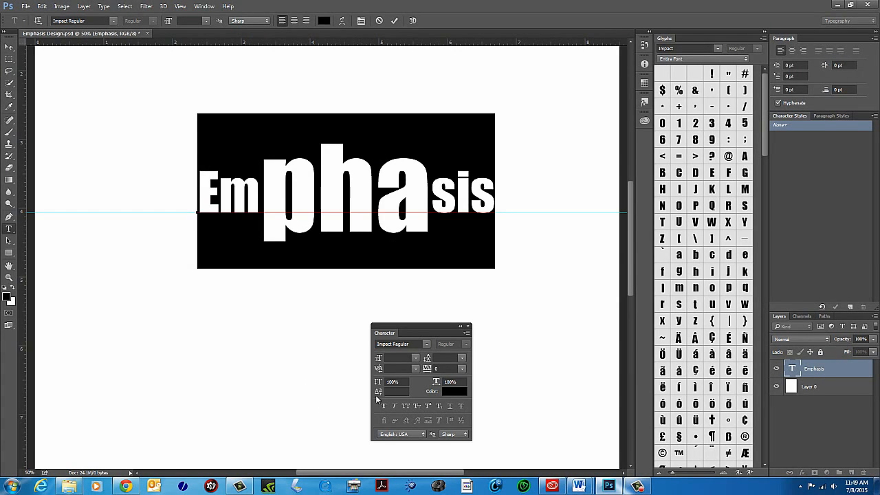
{"action": "left_click", "coordinate": [8, 50]}
{"action": "left_click", "coordinate": [9, 229]}
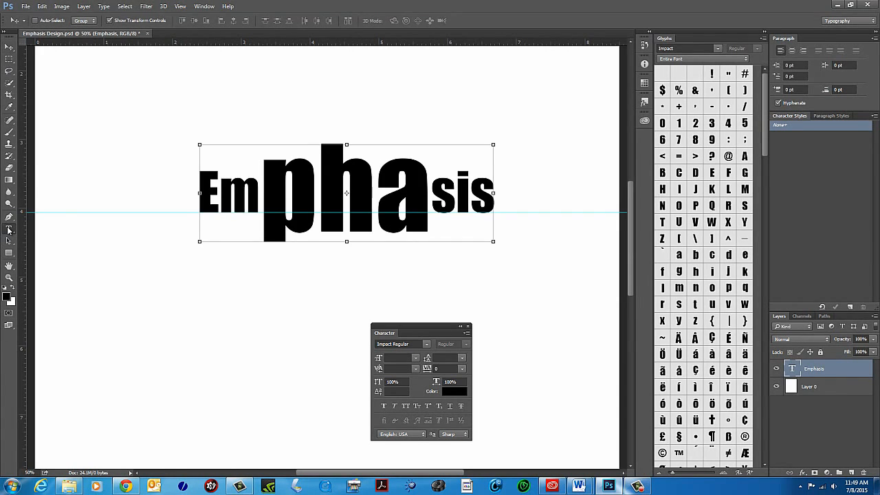
{"action": "left_click_drag", "start_coordinate": [323, 192], "coordinate": [363, 199]}
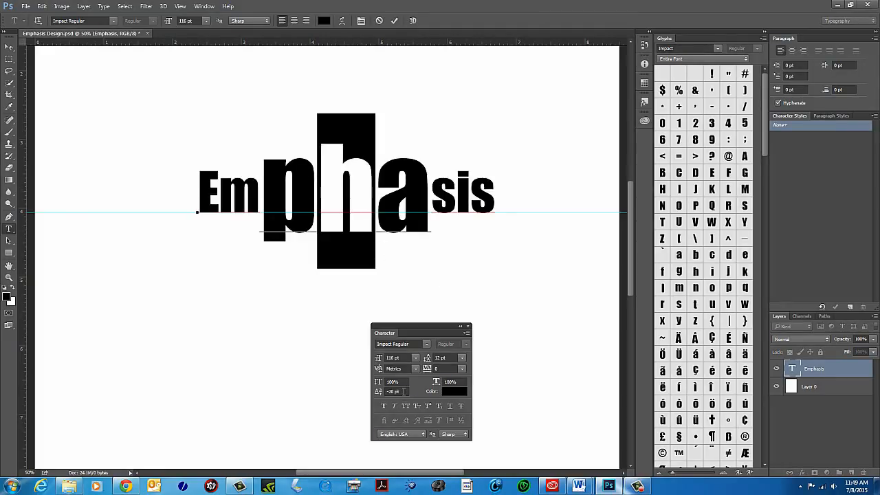
{"action": "left_click", "coordinate": [398, 391]}
{"action": "key", "text": "Up"}
{"action": "key", "text": "Up"}
{"action": "key", "text": "Up"}
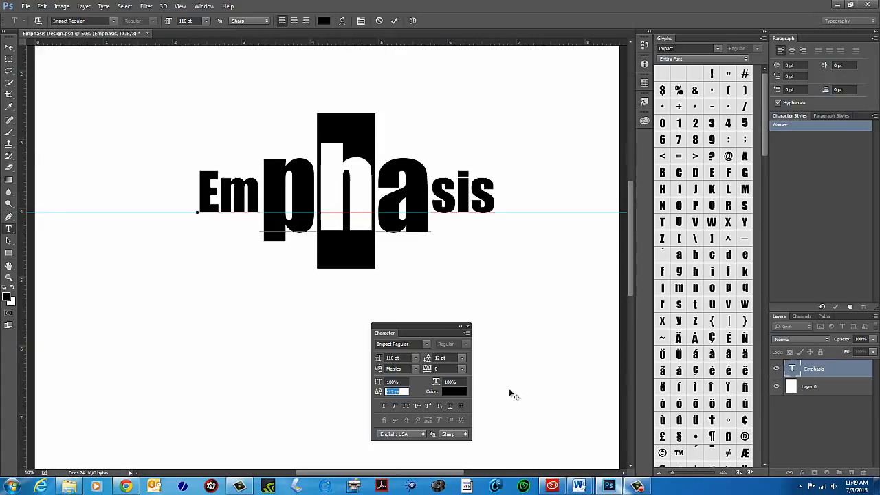
{"action": "key", "text": "Up"}
{"action": "key", "text": "Up"}
{"action": "key", "text": "Up"}
{"action": "key", "text": "Up"}
{"action": "key", "text": "Up"}
{"action": "key", "text": "Up"}
{"action": "key", "text": "Up"}
{"action": "key", "text": "Up"}
{"action": "key", "text": "Up"}
{"action": "key", "text": "Up"}
{"action": "key", "text": "Up"}
{"action": "key", "text": "Up"}
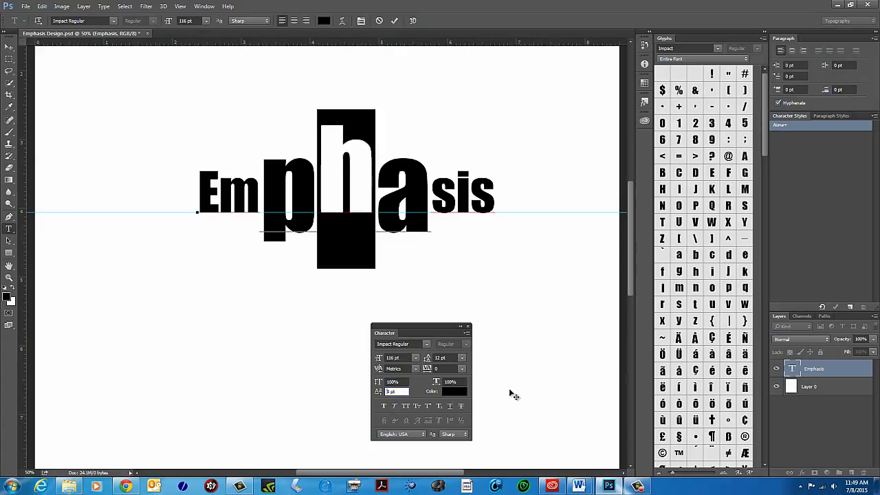
{"action": "key", "text": "Up"}
{"action": "key", "text": "Up"}
{"action": "key", "text": "Up"}
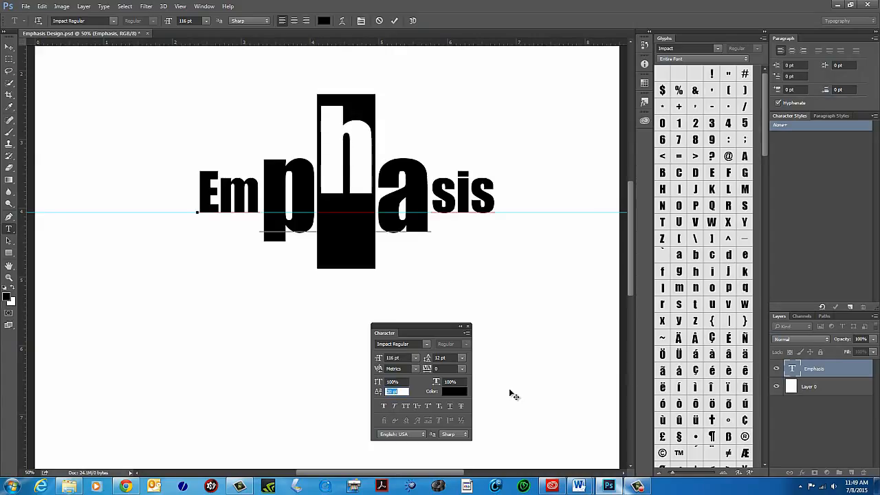
Lower the baseline shift of the letter "h" to 9 pt so it sits slightly above the guide
{"action": "key", "text": "Down"}
{"action": "key", "text": "Down"}
{"action": "key", "text": "Down"}
{"action": "key", "text": "Down"}
{"action": "key", "text": "Down"}
{"action": "key", "text": "Down"}
{"action": "key", "text": "Down"}
{"action": "key", "text": "Down"}
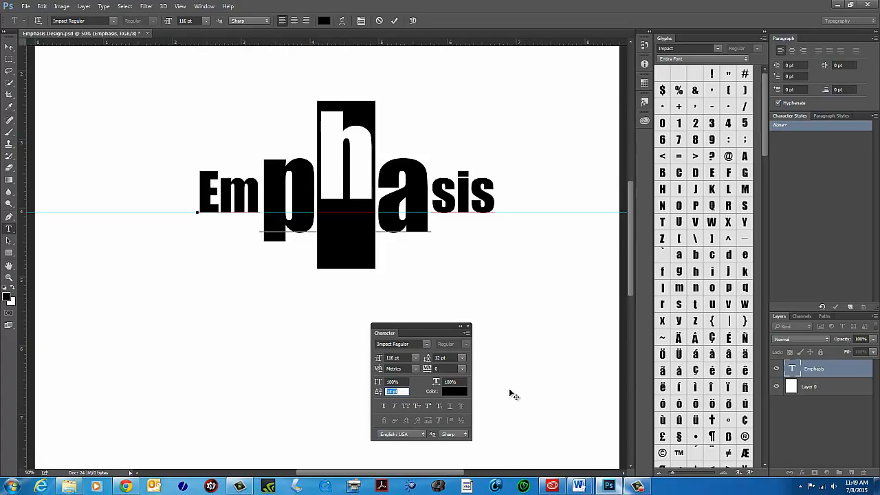
{"action": "key", "text": "Down"}
{"action": "key", "text": "Down"}
{"action": "key", "text": "Down"}
{"action": "key", "text": "Down"}
{"action": "key", "text": "Down"}
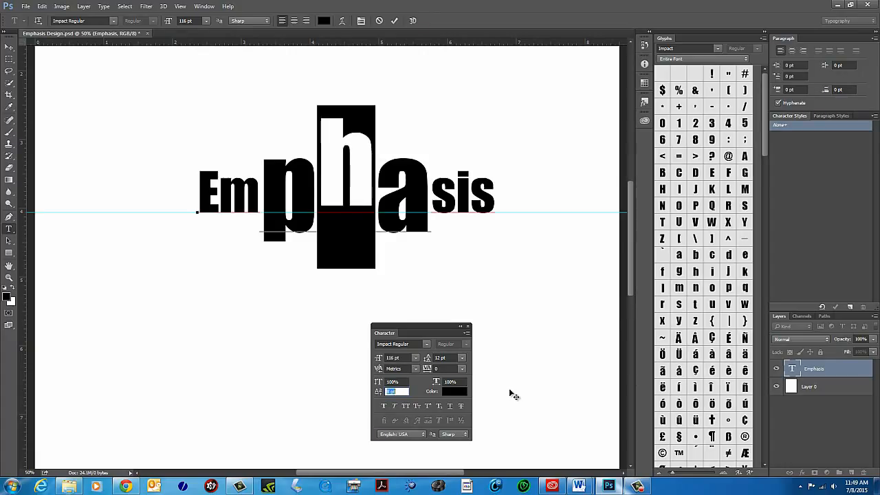
{"action": "key", "text": "Up"}
{"action": "key", "text": "Up"}
{"action": "key", "text": "Down"}
{"action": "key", "text": "Down"}
{"action": "key", "text": "Down"}
{"action": "key", "text": "Up"}
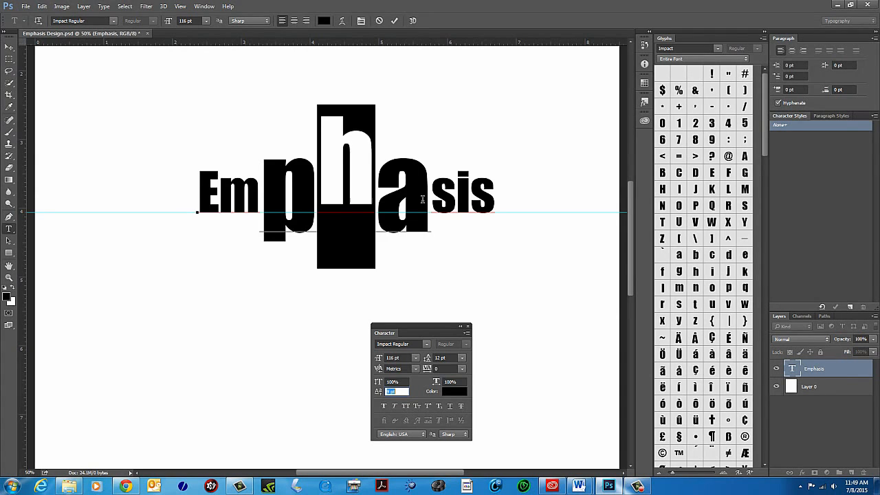
Add a second horizontal guide slightly above the existing one, crossing the lower part of the "h", and deselect the letter
{"action": "left_click_drag", "start_coordinate": [391, 47], "coordinate": [405, 198]}
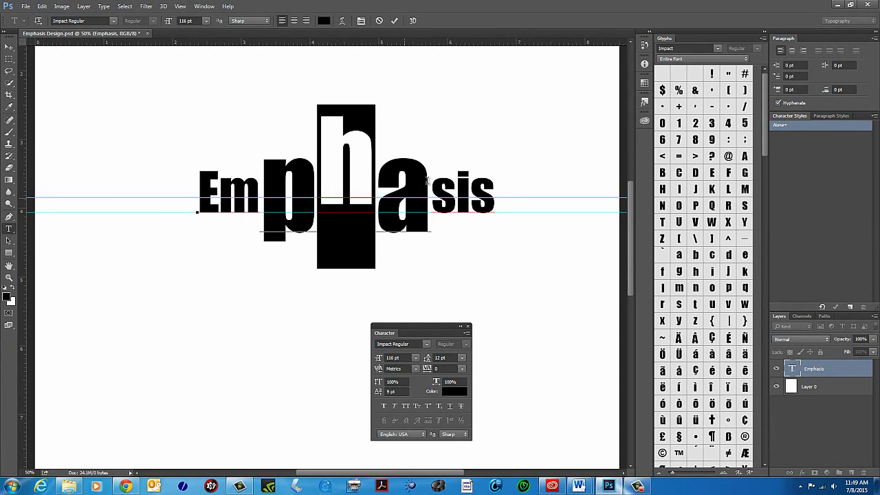
{"action": "left_click", "coordinate": [351, 182]}
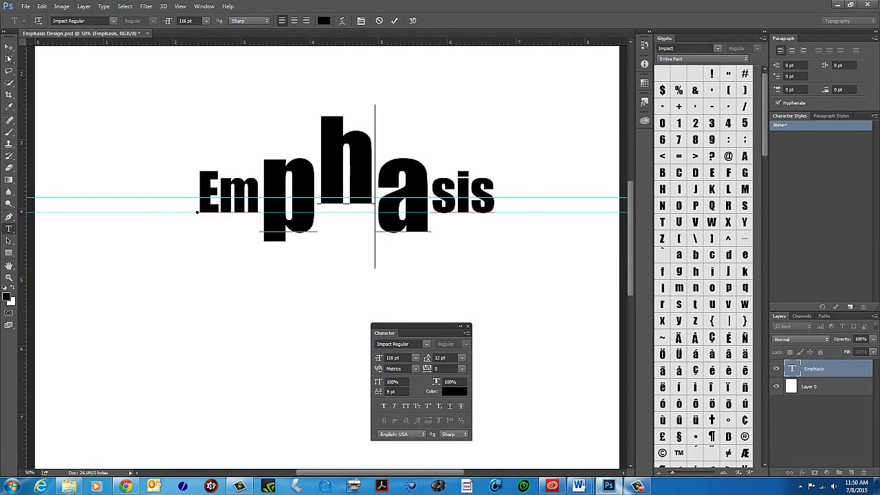
Leave text editing with the Move tool and save the document
{"action": "left_click", "coordinate": [9, 47]}
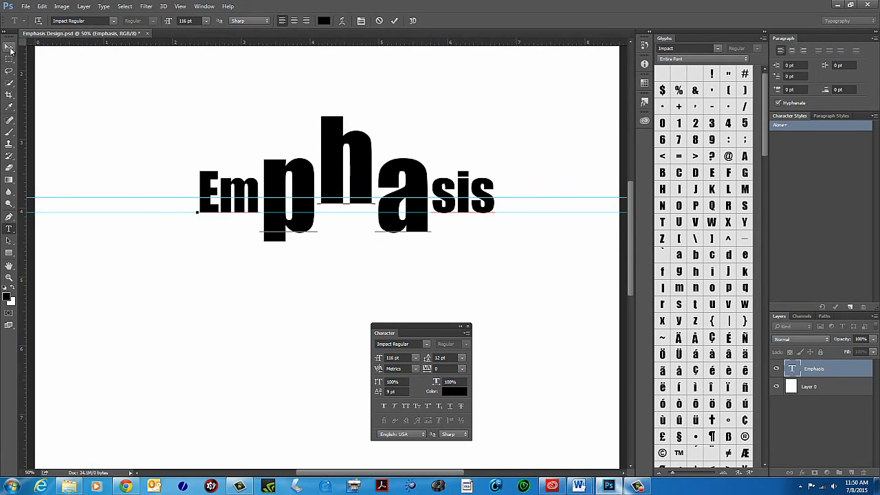
{"action": "left_click", "coordinate": [26, 6]}
{"action": "left_click", "coordinate": [48, 99]}
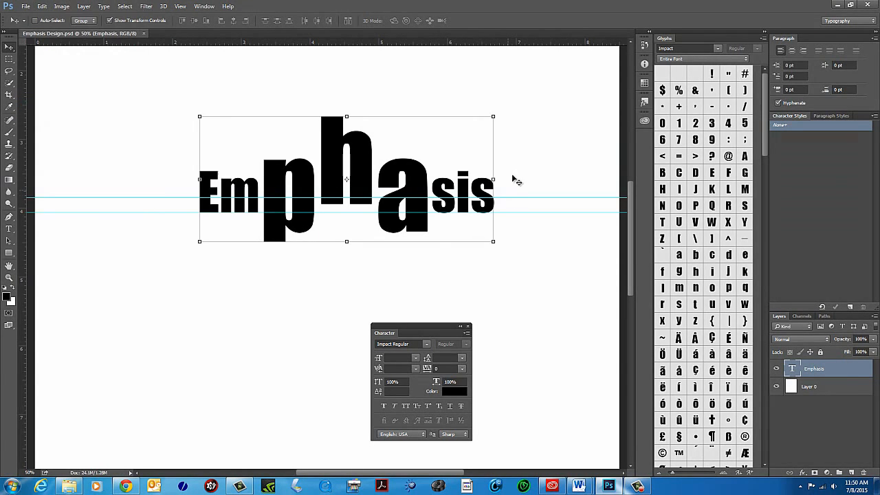